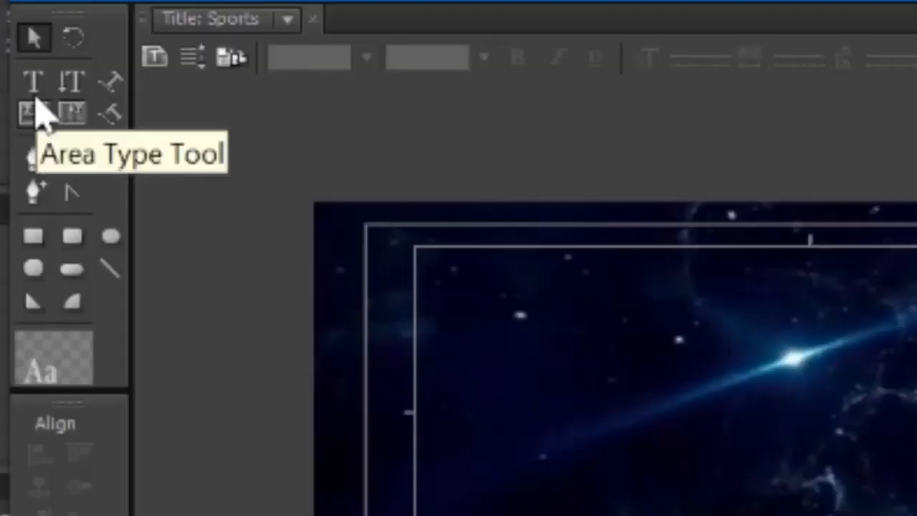
Add the horizontal text "STUDENTS OF BASKETBALL" to the Sports title, in bold at font size 53.
left_click(32, 82)
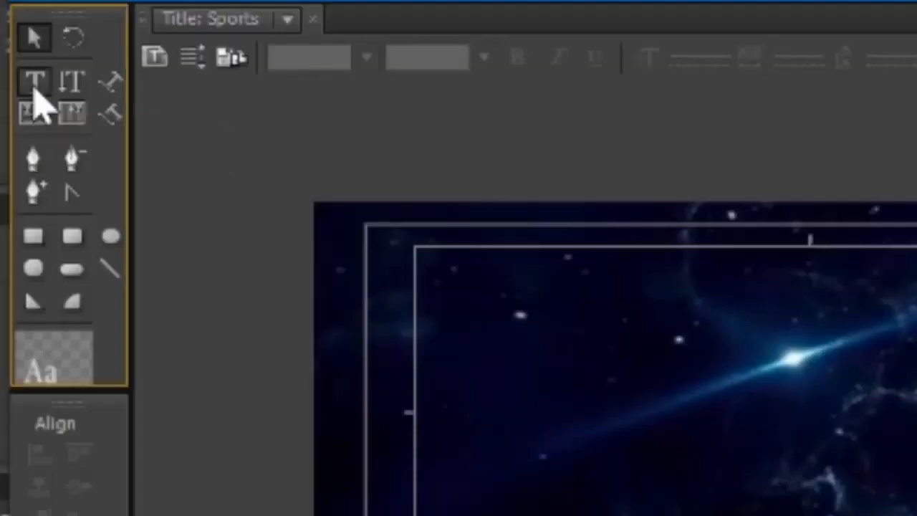
left_click(198, 205)
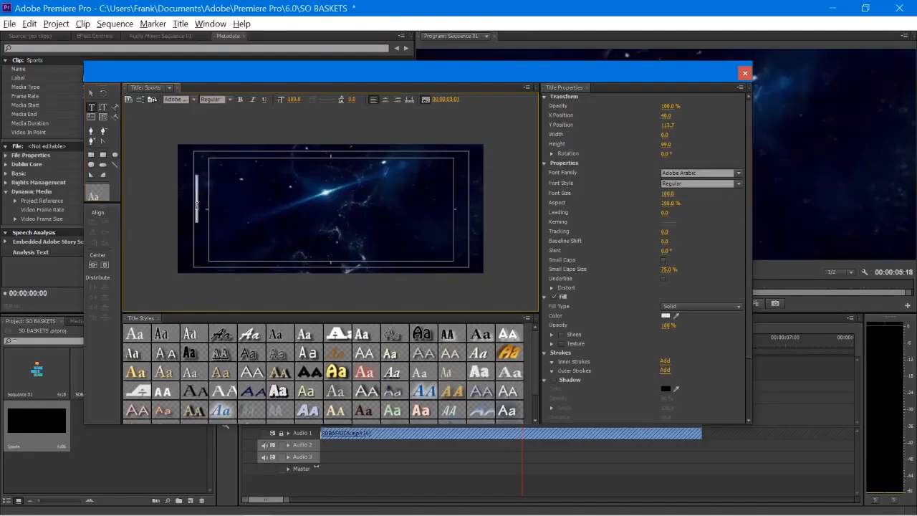
type("S")
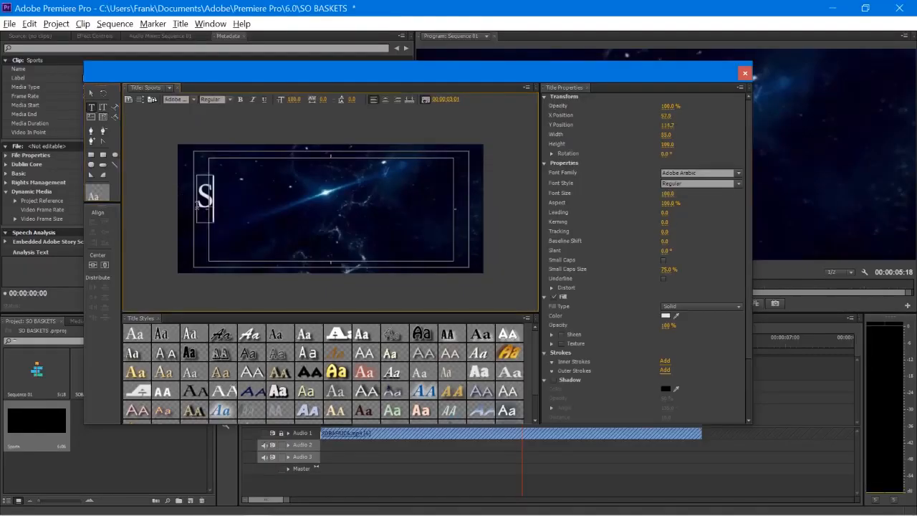
type("TUDENTS O")
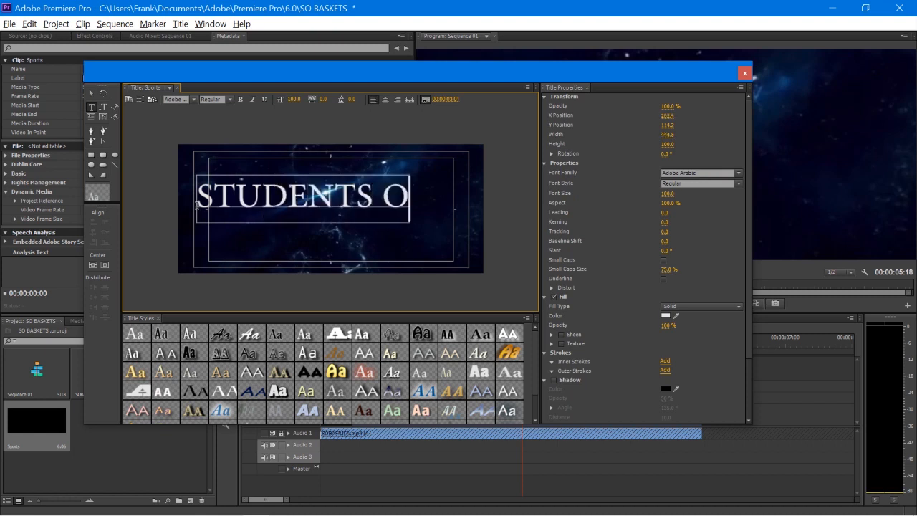
type("F BASKE")
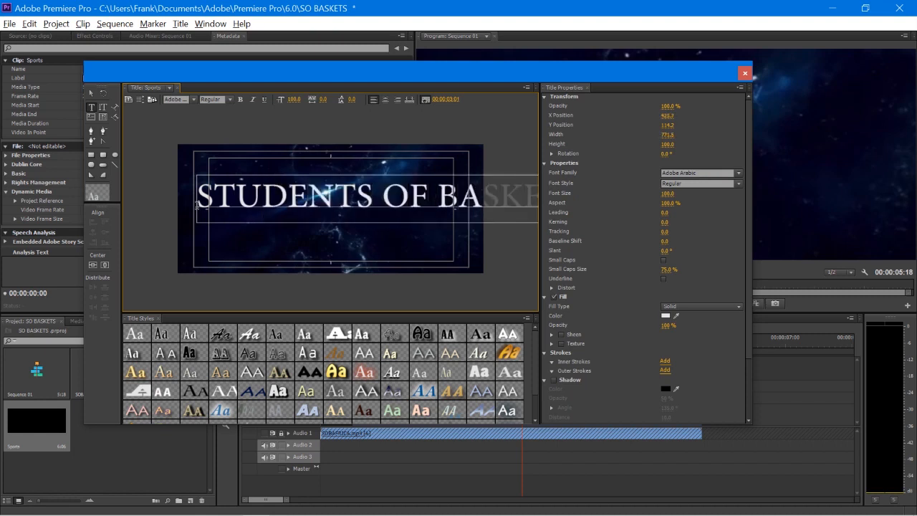
left_click(296, 99)
type("53")
key("Return")
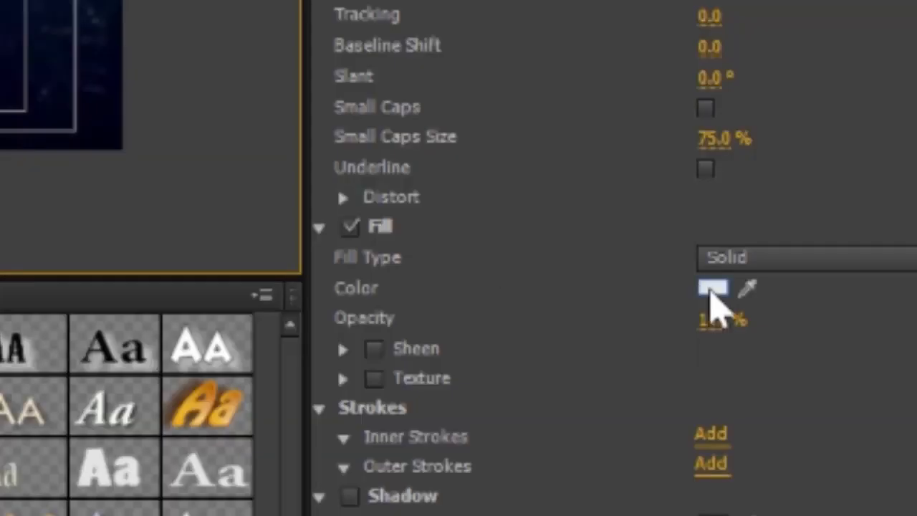
left_click(665, 315)
left_click(60, 327)
key("Return")
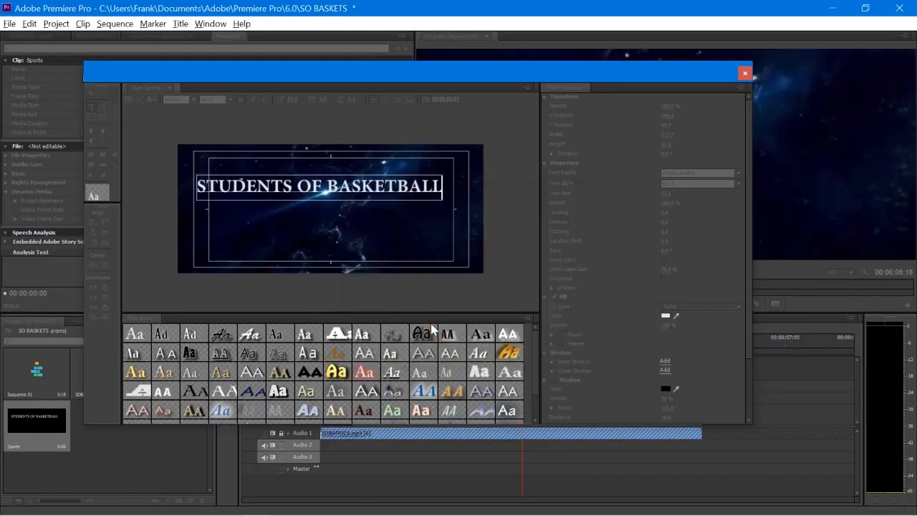
key("ctrl+z")
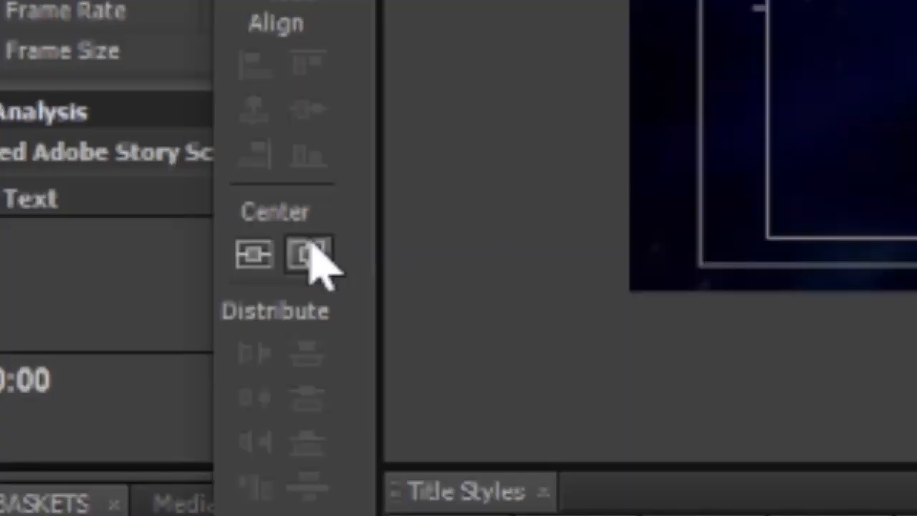
Center the title text horizontally in the lower part of the frame and close the title editor.
left_click(105, 264)
left_click(251, 256)
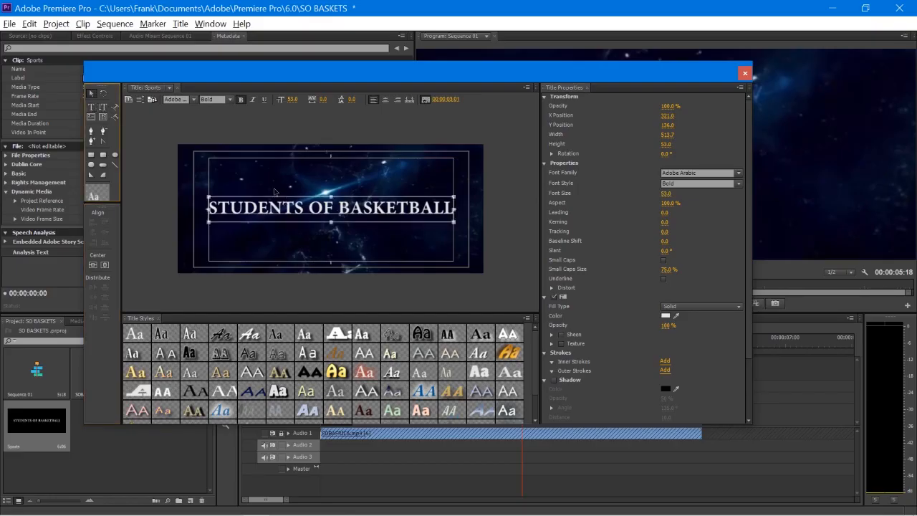
left_click_drag(284, 209, 284, 238)
left_click(105, 265)
left_click(746, 73)
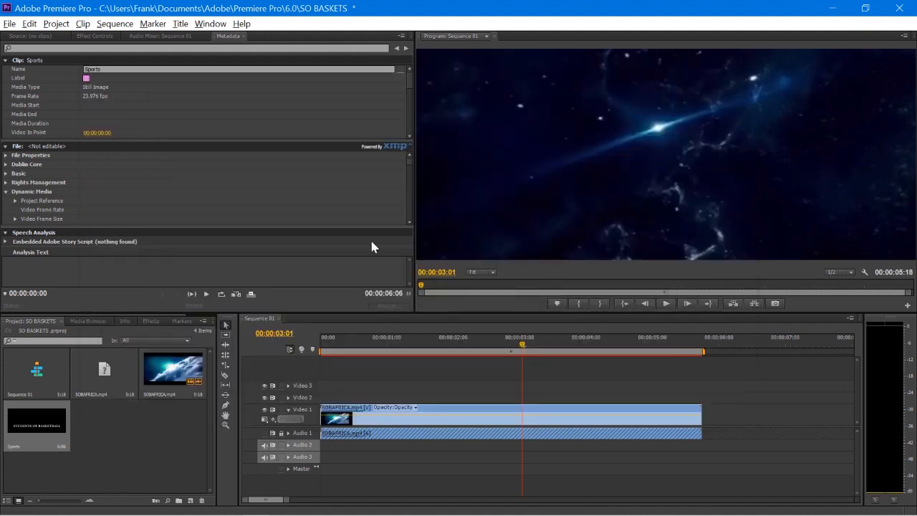
Place the Sports title at the start of Video 2 and trim it to about 4.6 seconds.
left_click_drag(55, 426, 332, 399)
left_click_drag(734, 397, 622, 401)
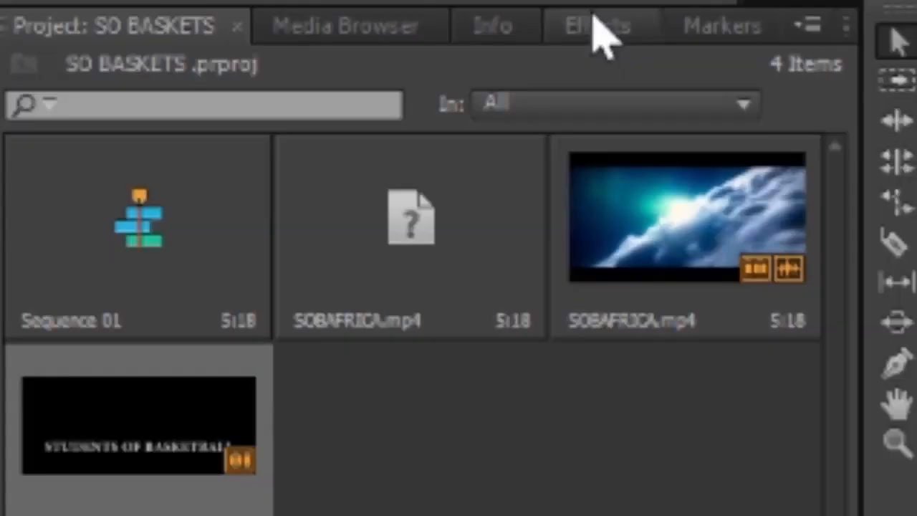
Find the Linear Wipe video effect and apply it to the Sports title clip on Video 2.
left_click(151, 321)
left_click(368, 71)
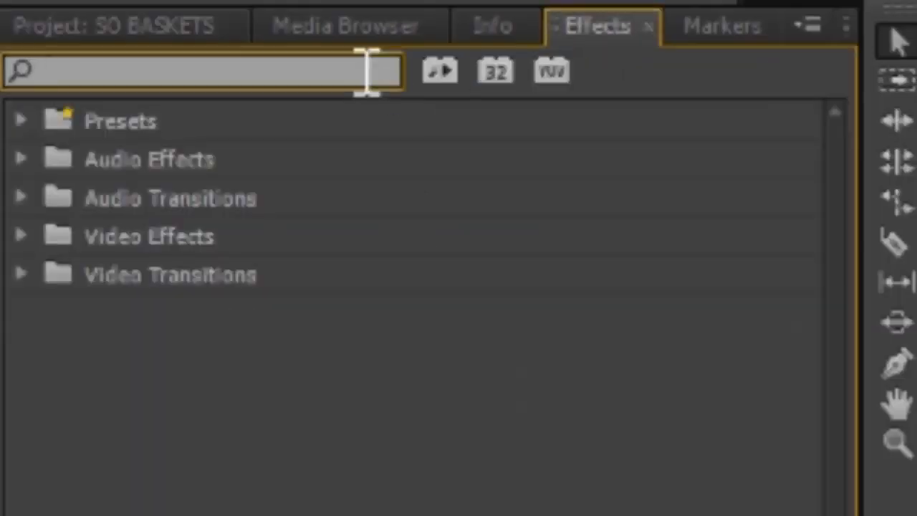
type("LI")
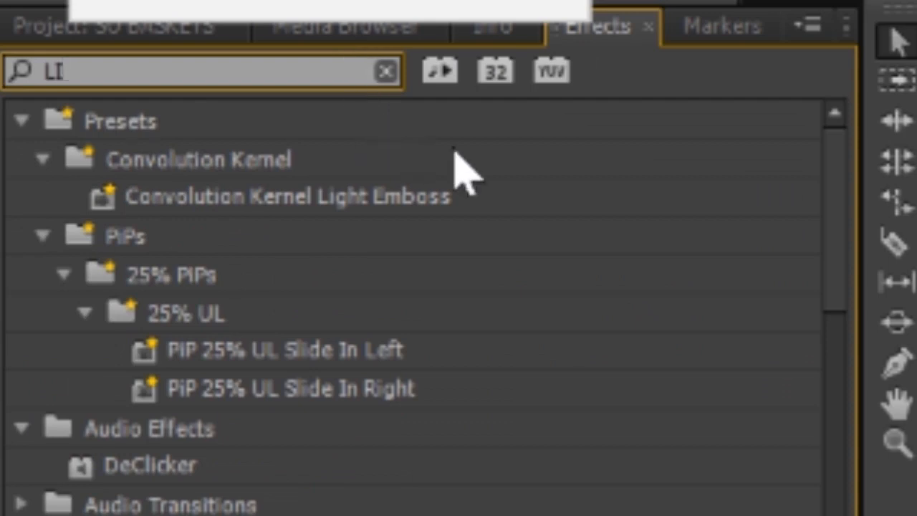
type("N")
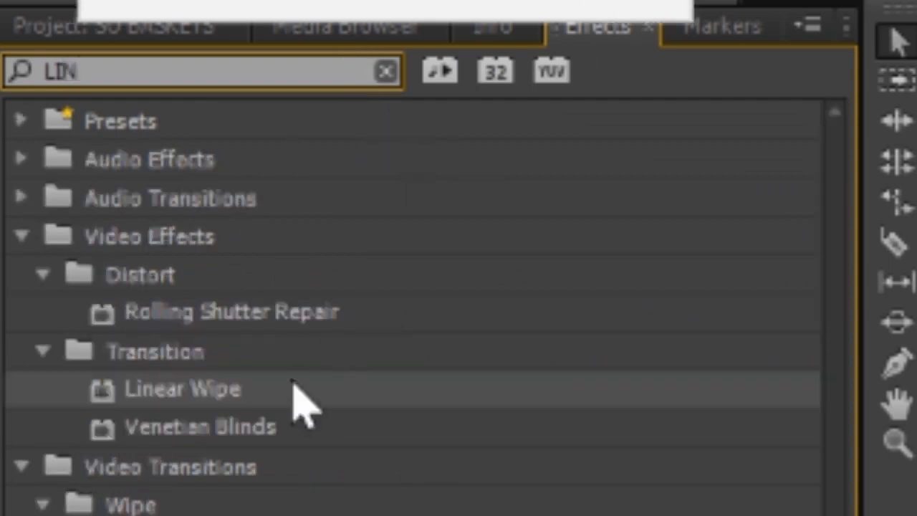
left_click_drag(301, 399, 324, 397)
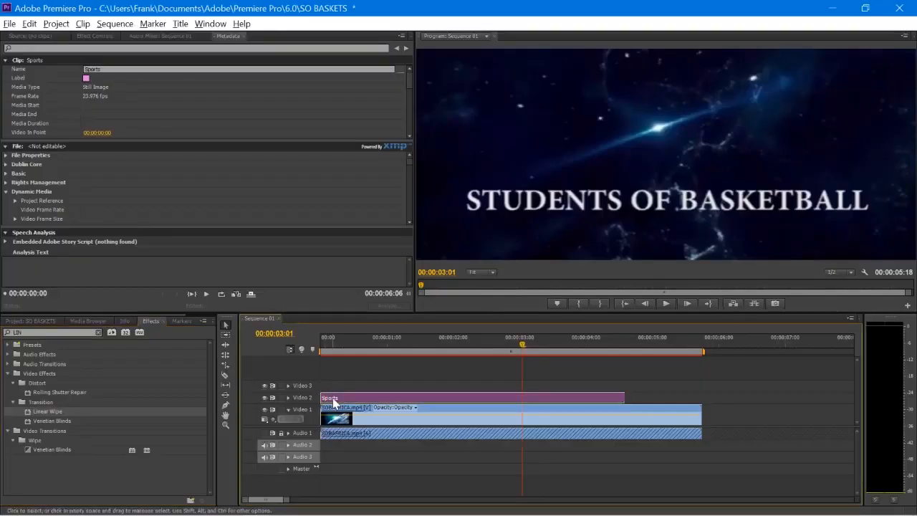
Set the Sports title's Linear Wipe to a 270° wipe angle and 100% transition completion.
left_click(98, 37)
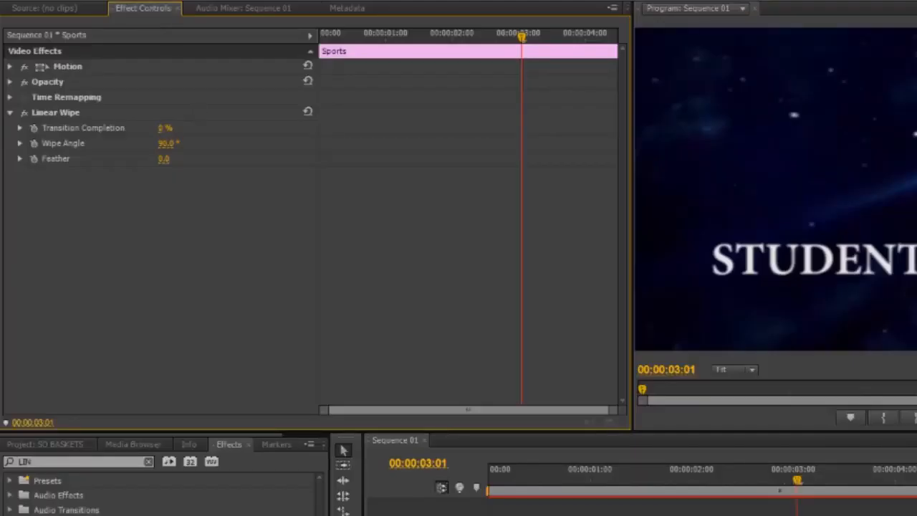
left_click_drag(165, 128, 195, 129)
left_click_drag(133, 114, 114, 114)
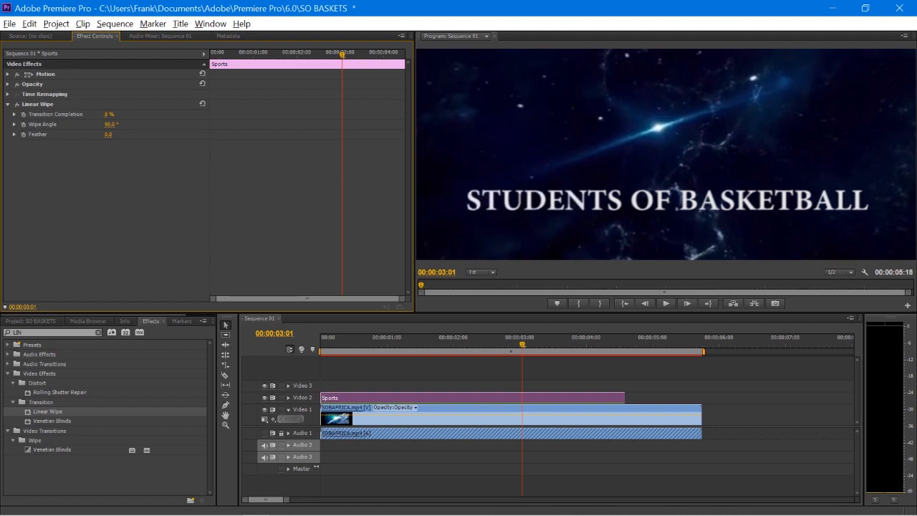
left_click(111, 125)
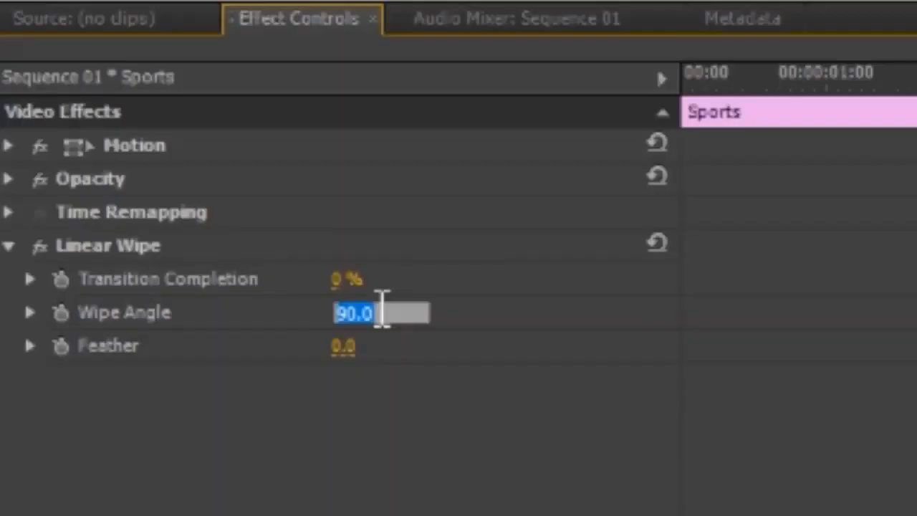
type("270")
key("Return")
left_click_drag(344, 283, 416, 281)
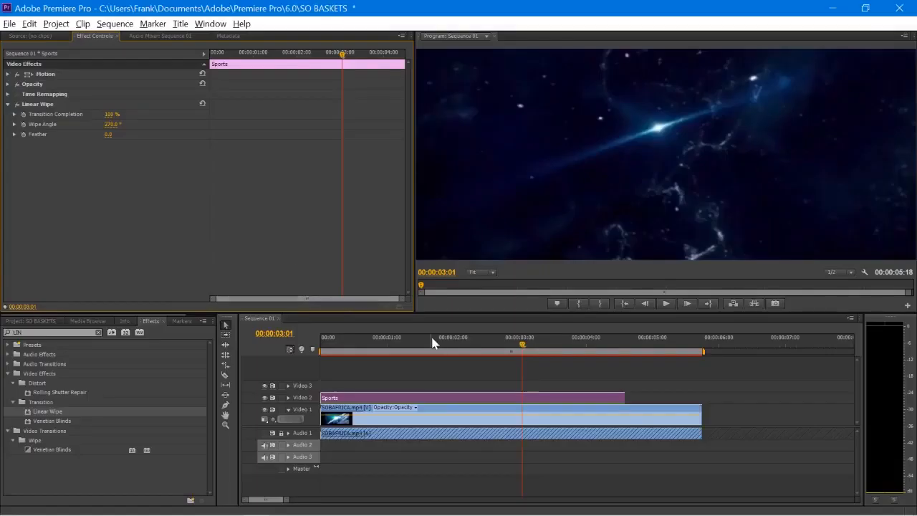
Keyframe the Linear Wipe's transition completion from 100% at 00:00:00:02 to 0% at 00:00:04:08.
left_click_drag(522, 347, 326, 346)
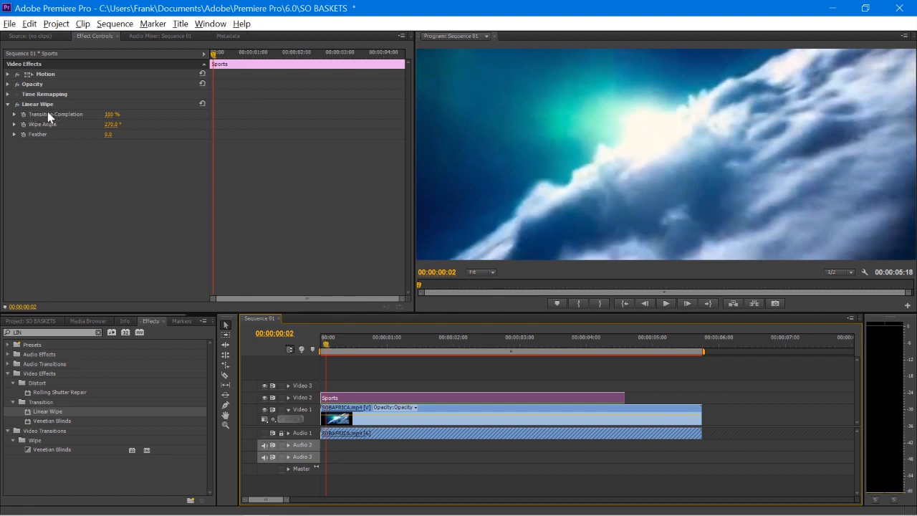
left_click(23, 115)
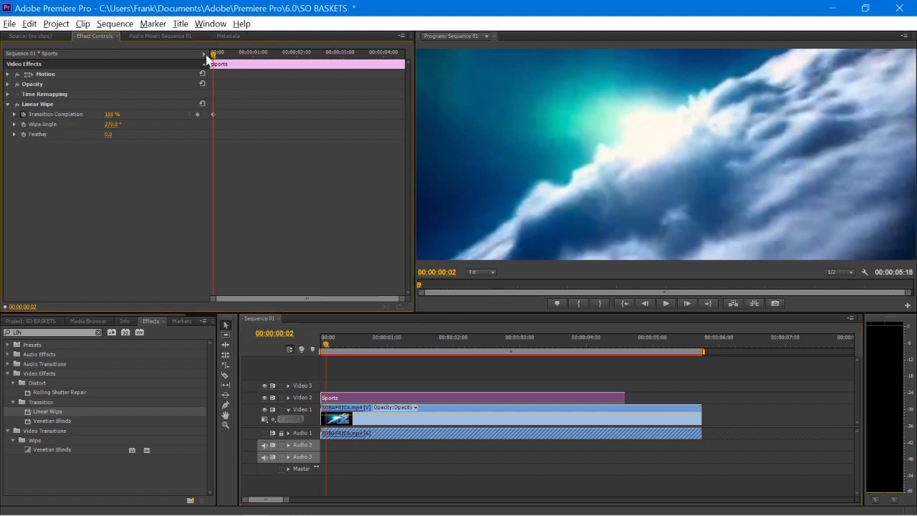
left_click_drag(336, 350, 609, 380)
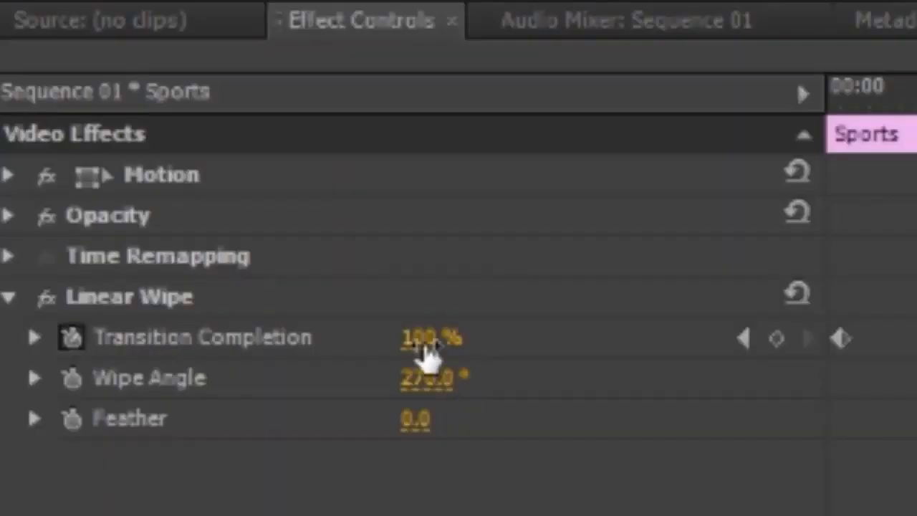
left_click_drag(111, 118, 116, 115)
left_click(112, 115)
key("Return")
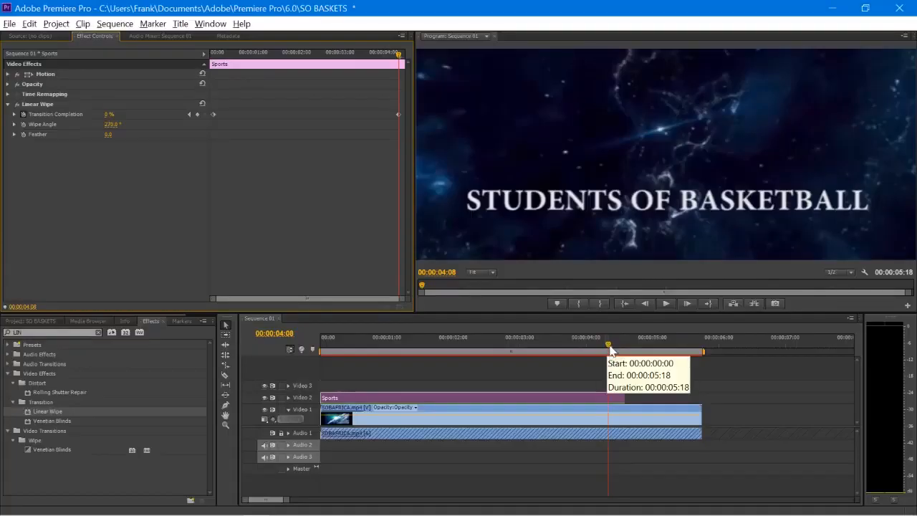
Move the wipe's end keyframe earlier to about 00:00:03:08, playing the sequence to check the reveal speed.
left_click_drag(610, 349, 338, 358)
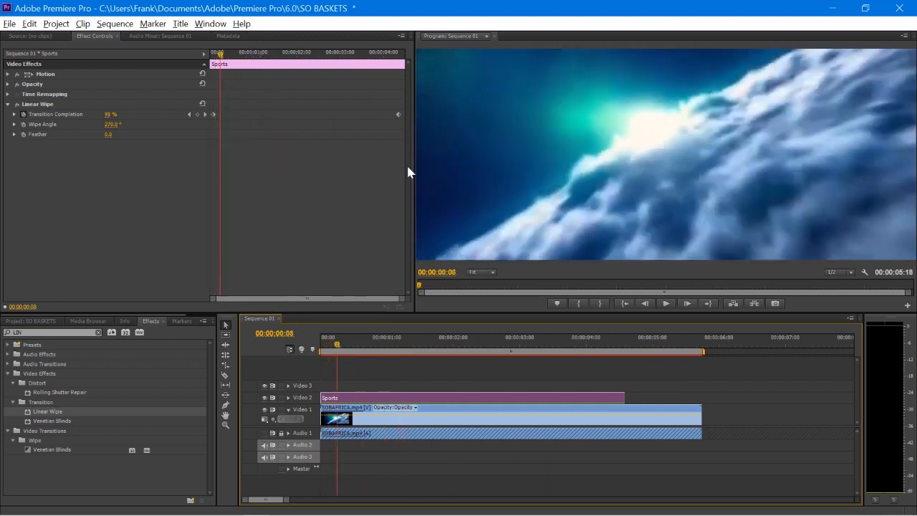
key("space")
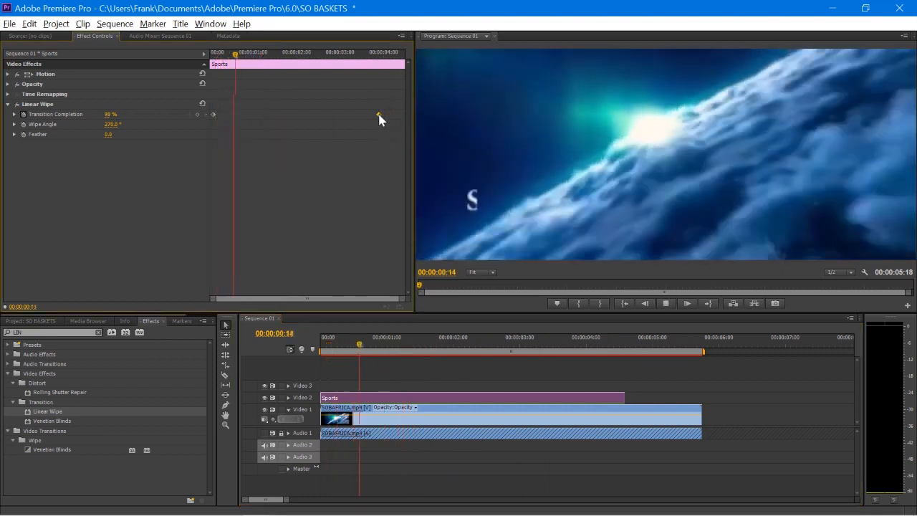
key("space")
left_click_drag(379, 114, 363, 114)
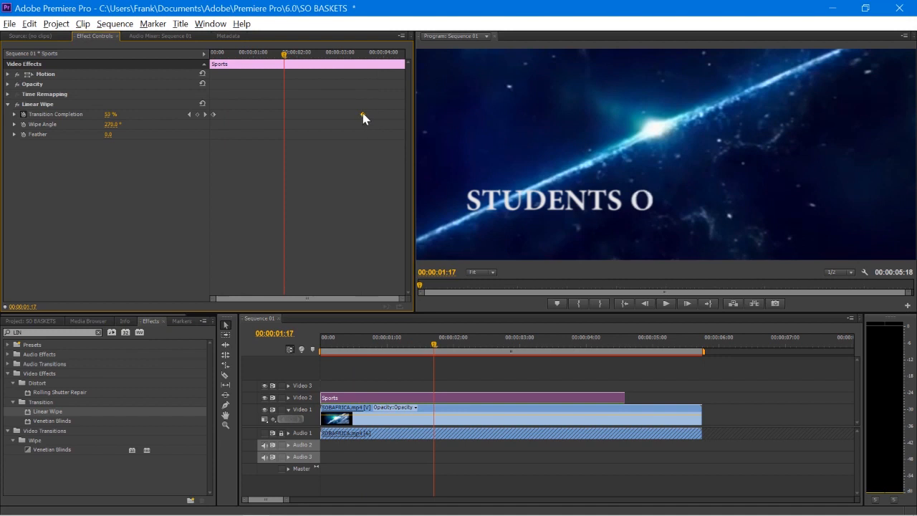
key("space")
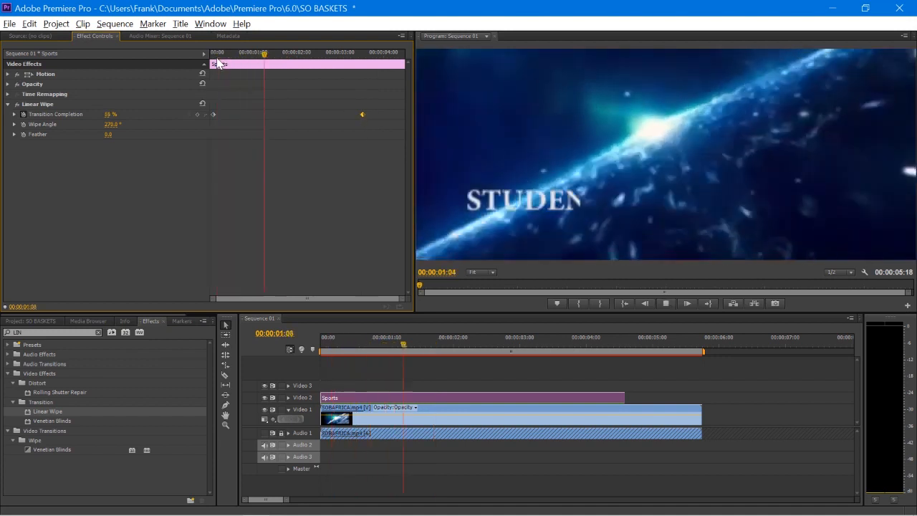
key("space")
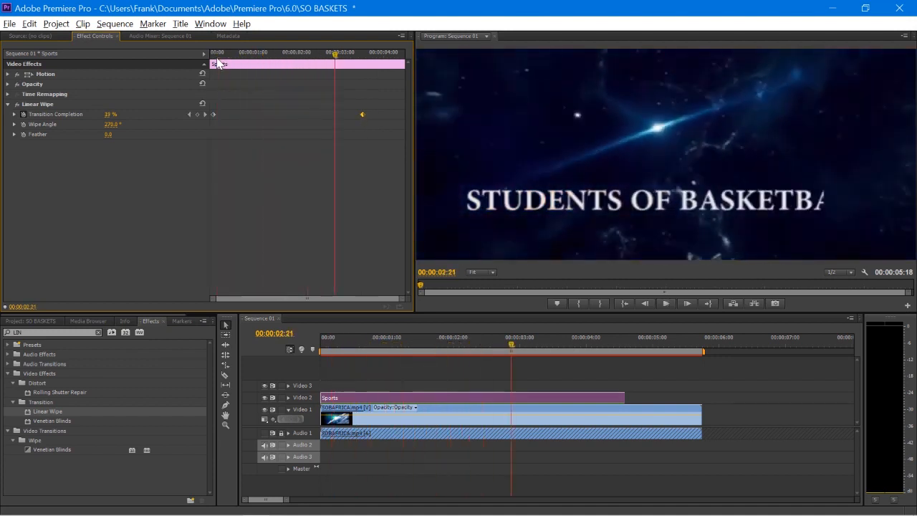
left_click_drag(362, 115, 357, 114)
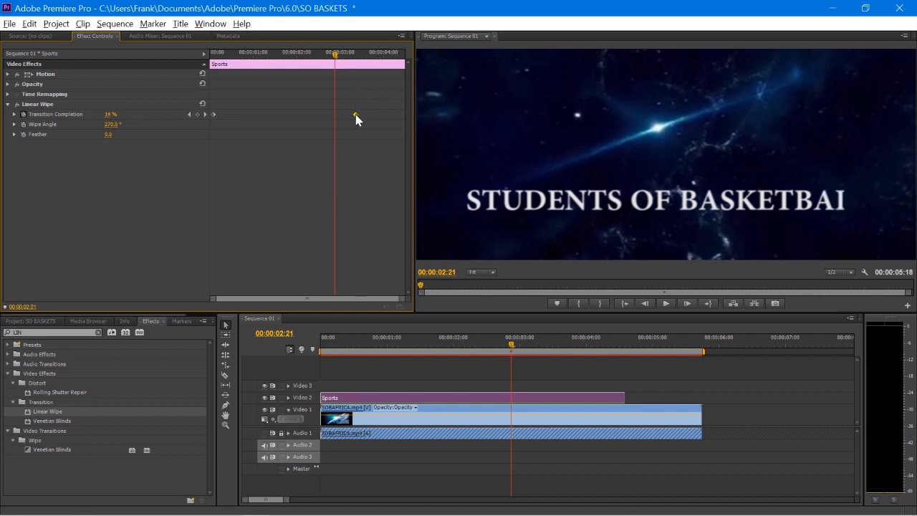
left_click(214, 54)
key("space")
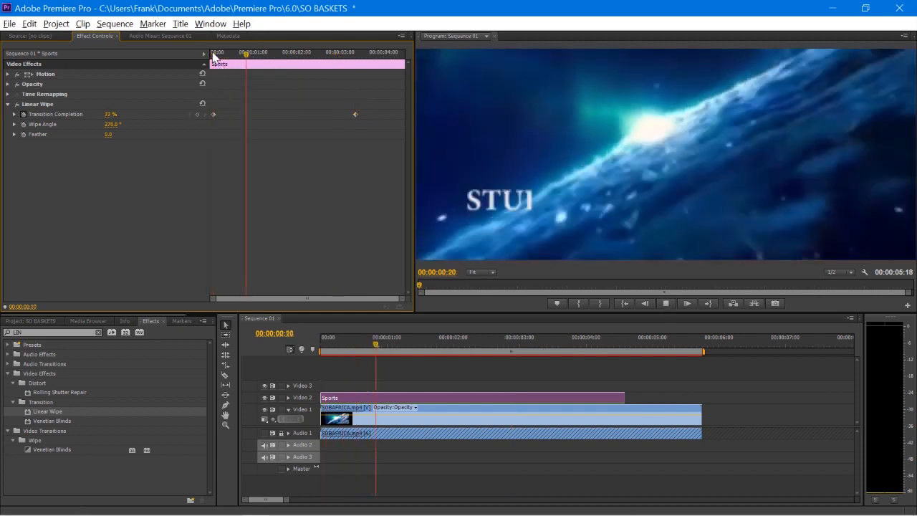
key("space")
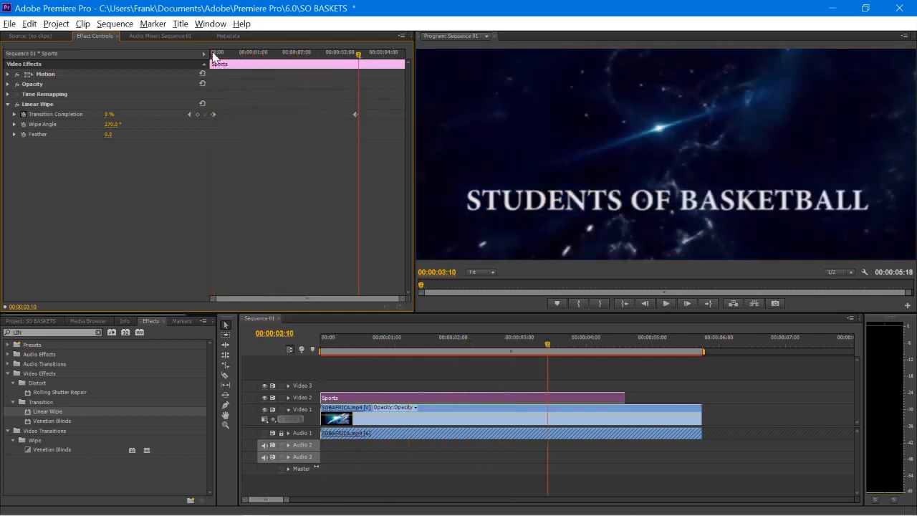
Create a Black Video item with the default settings and place it at the start of Video 3.
left_click(33, 321)
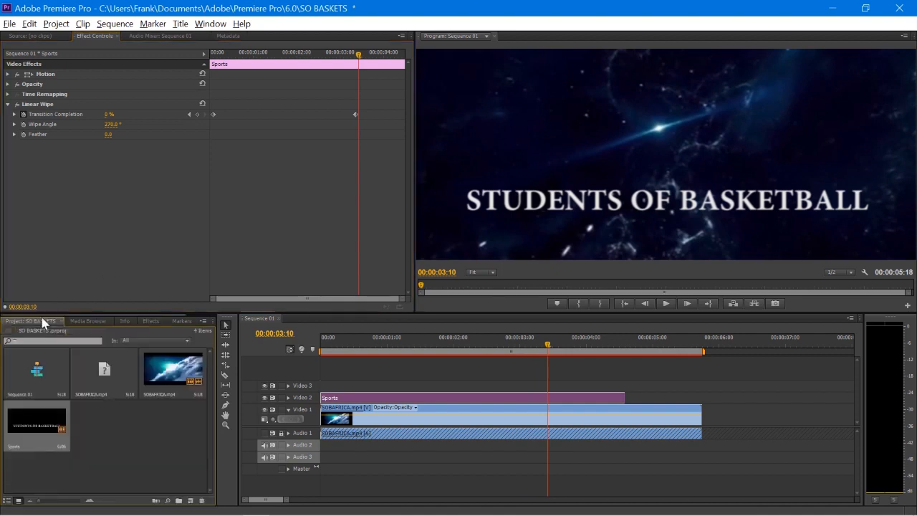
left_click(190, 500)
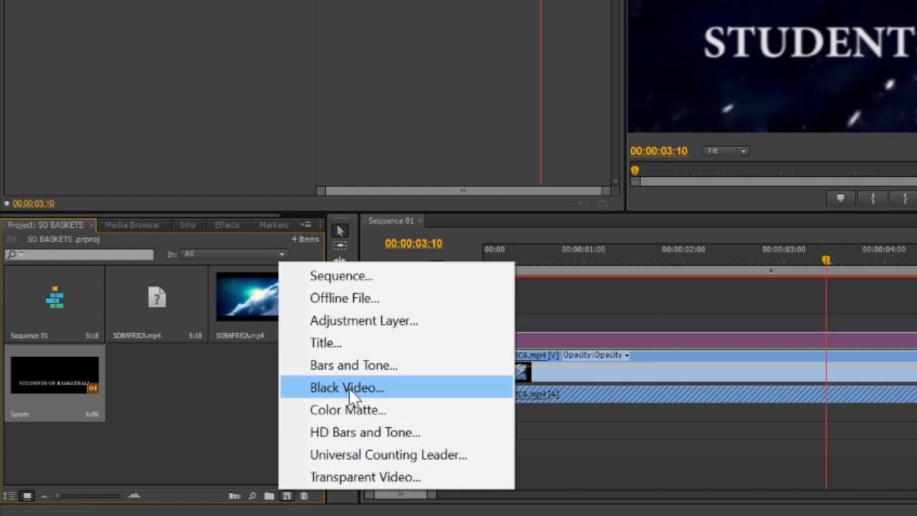
left_click(354, 390)
key("Return")
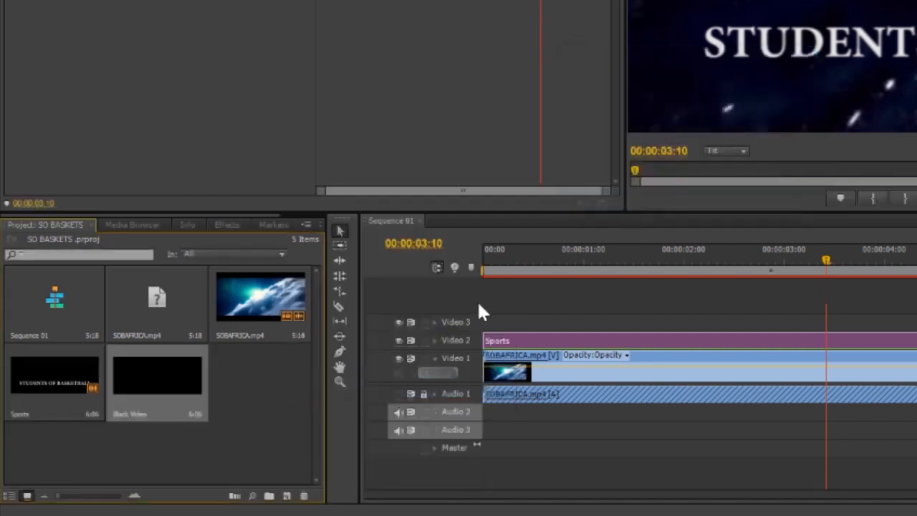
left_click_drag(140, 379, 483, 320)
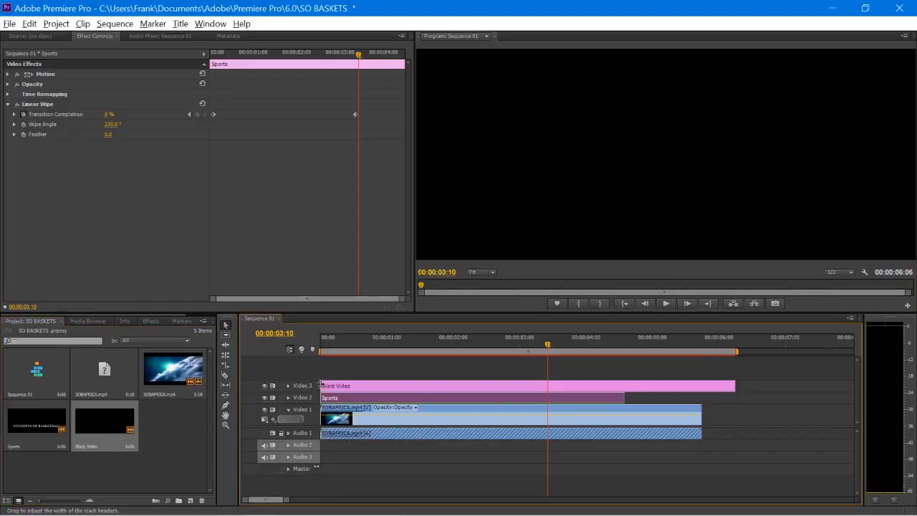
Trim the Black Video clip to the Sports title's end, then scale it non-uniformly to width 0.4 and height 15.
left_click_drag(731, 383, 617, 384)
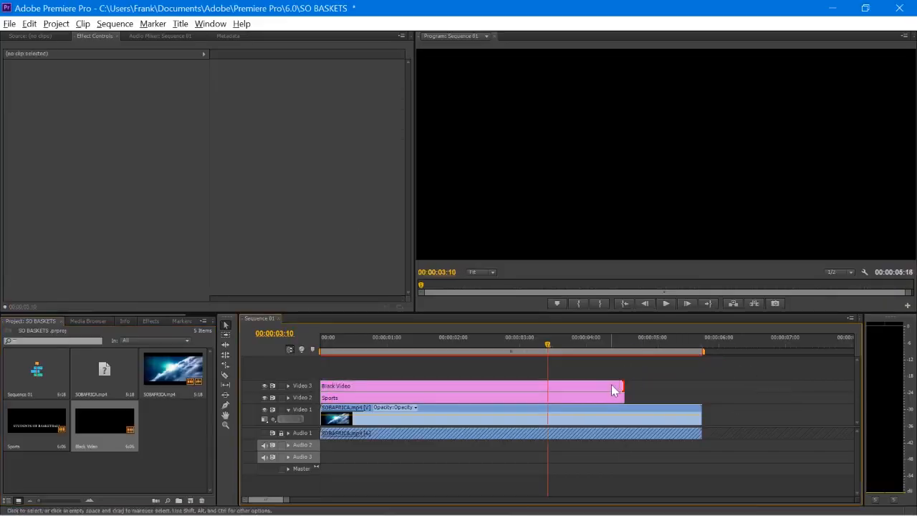
left_click(611, 384)
left_click(8, 74)
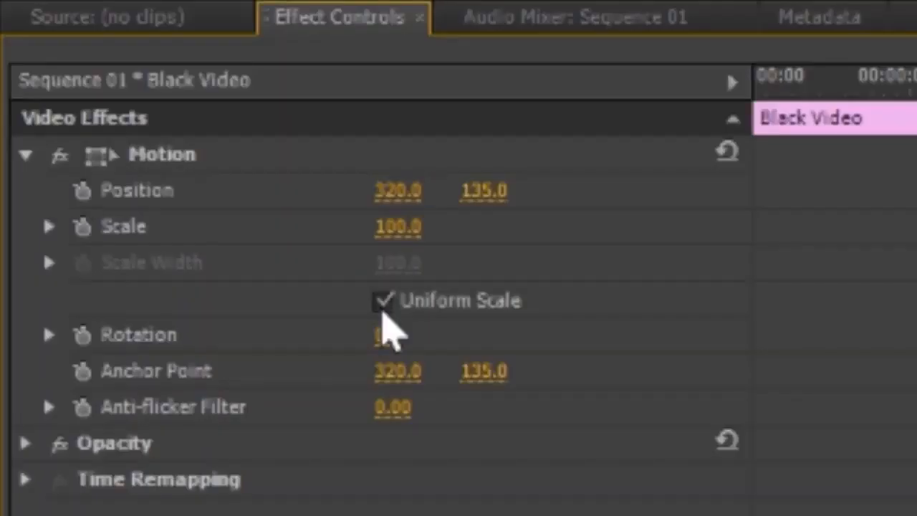
left_click(108, 114)
left_click(410, 263)
type("0.4")
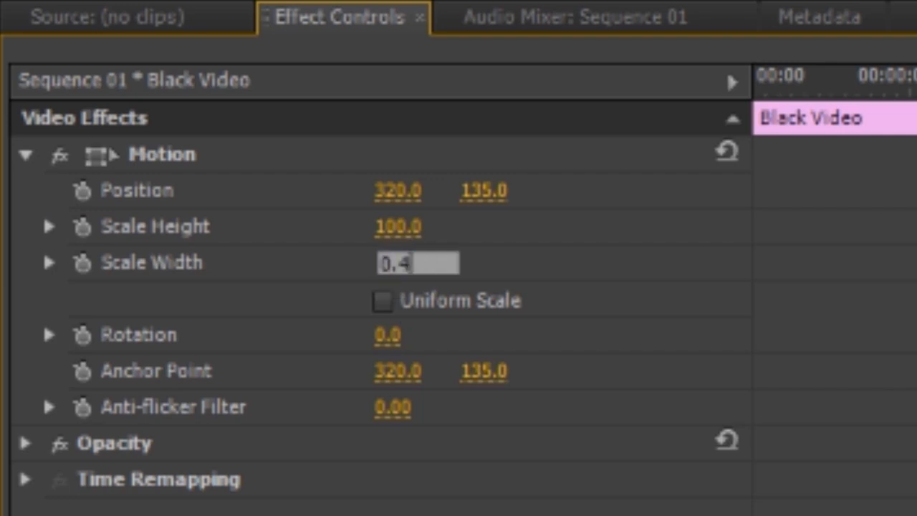
key("Return")
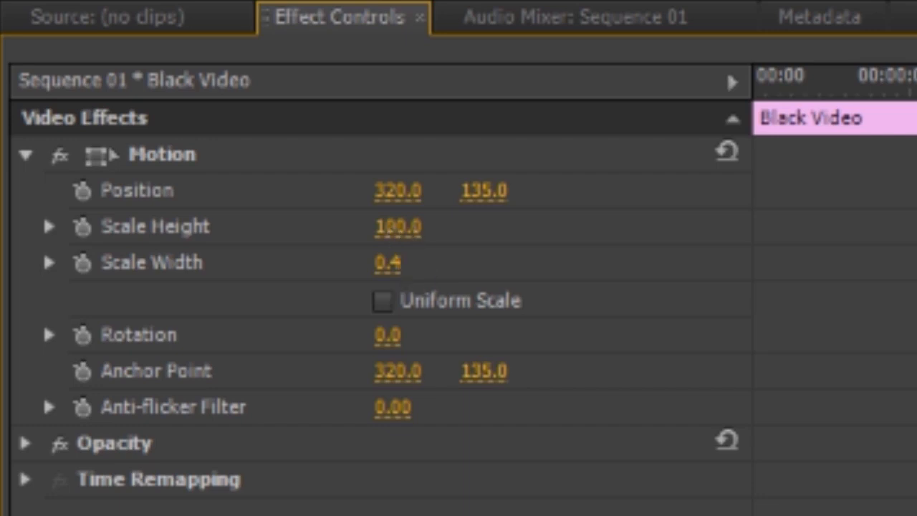
left_click(405, 228)
type("15")
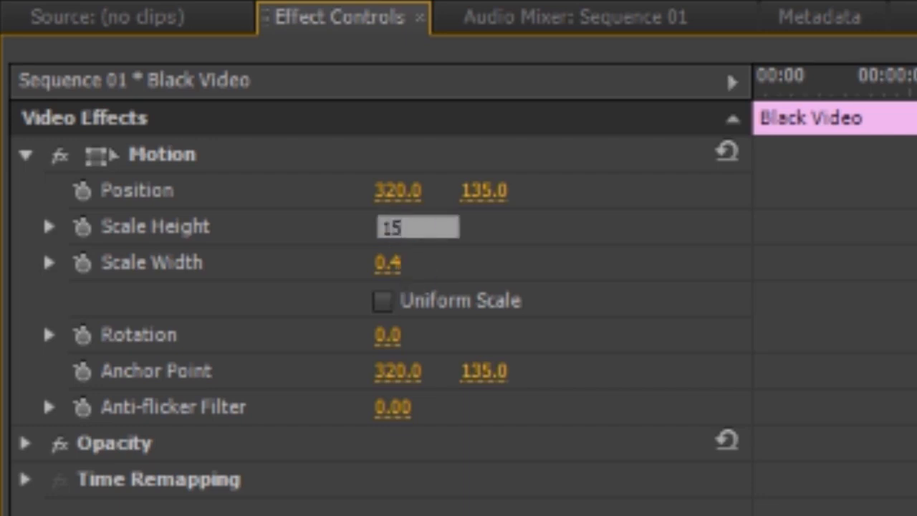
key("Return")
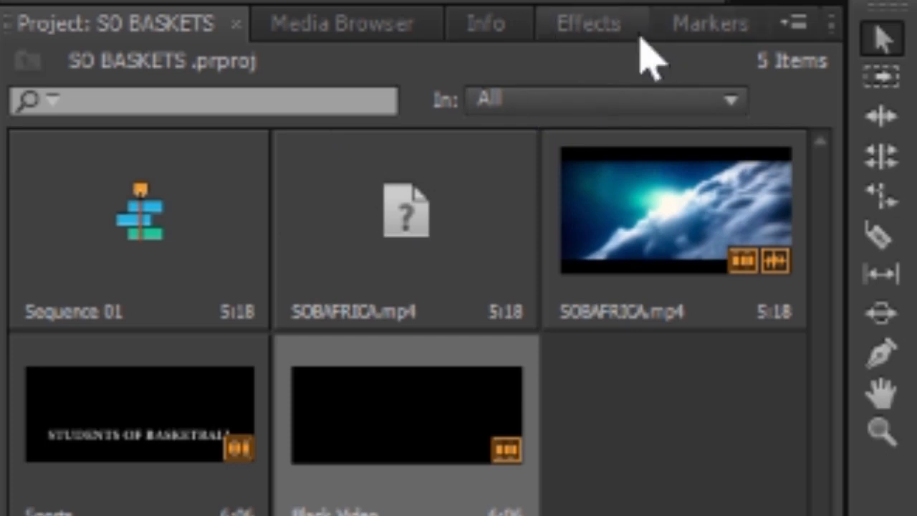
Apply the Tint effect to the Black Video clip and map its black to white.
left_click(610, 27)
left_click(334, 71)
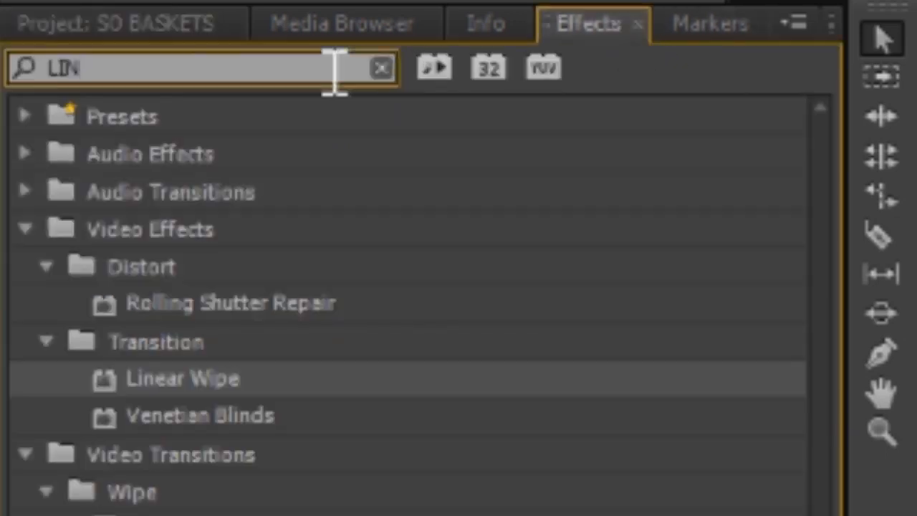
key("BackSpace")
key("BackSpace")
key("BackSpace")
type("tint")
left_click_drag(74, 394, 339, 391)
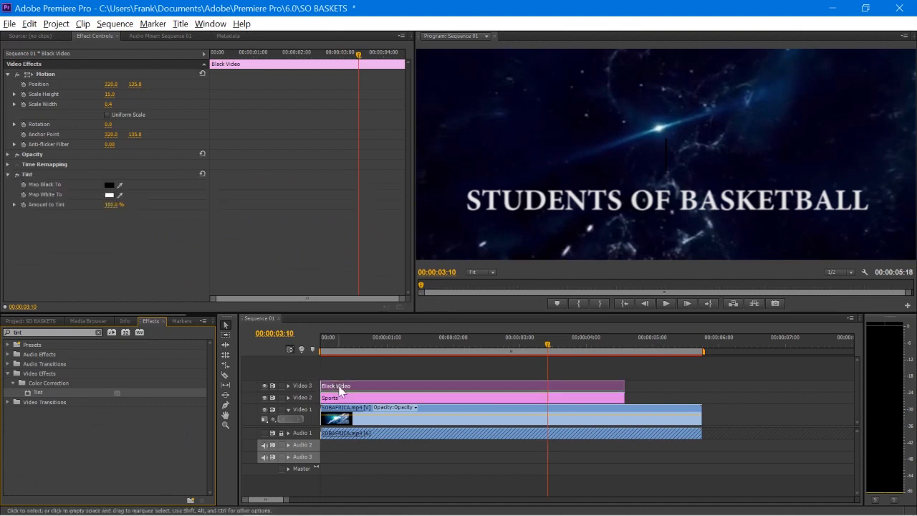
left_click(110, 186)
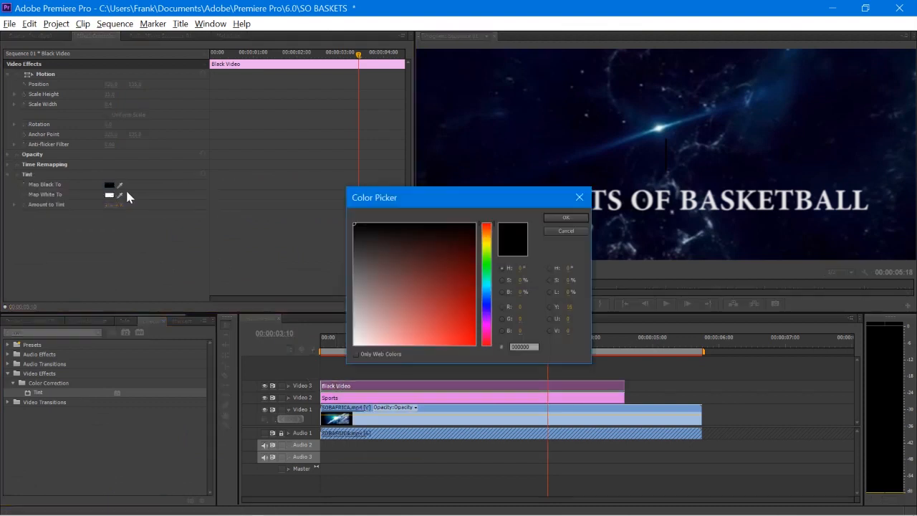
left_click(356, 344)
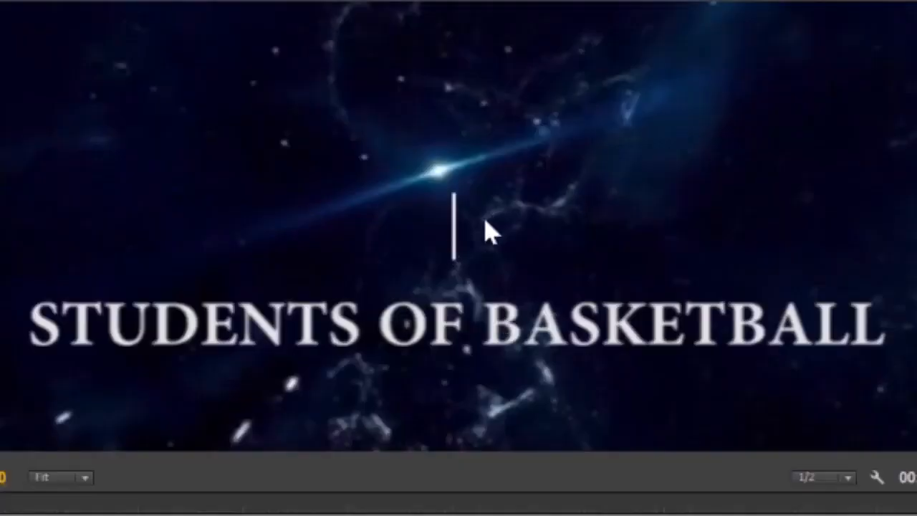
Set the Black Video bar's position to 63, 195 and start position keyframing at 00:00:00:09.
left_click(137, 84)
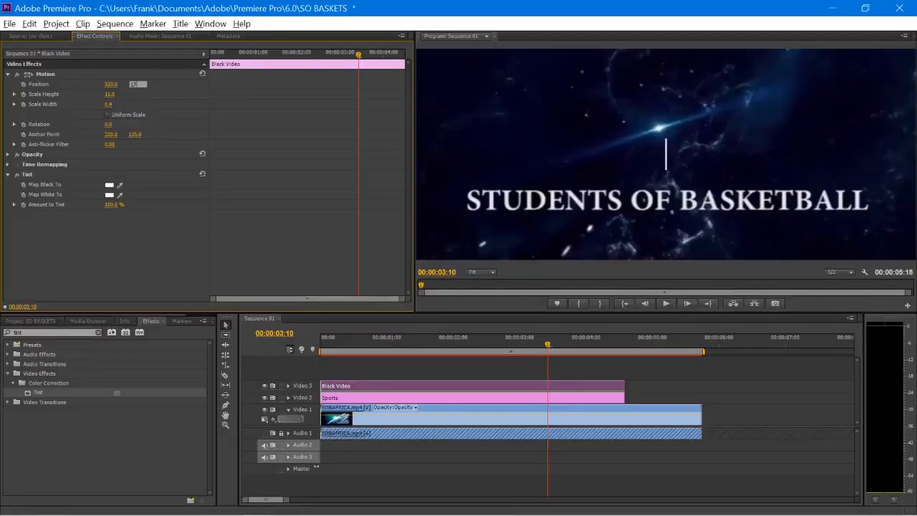
key("Return")
left_click(113, 84)
key("Return")
left_click_drag(549, 348, 348, 353)
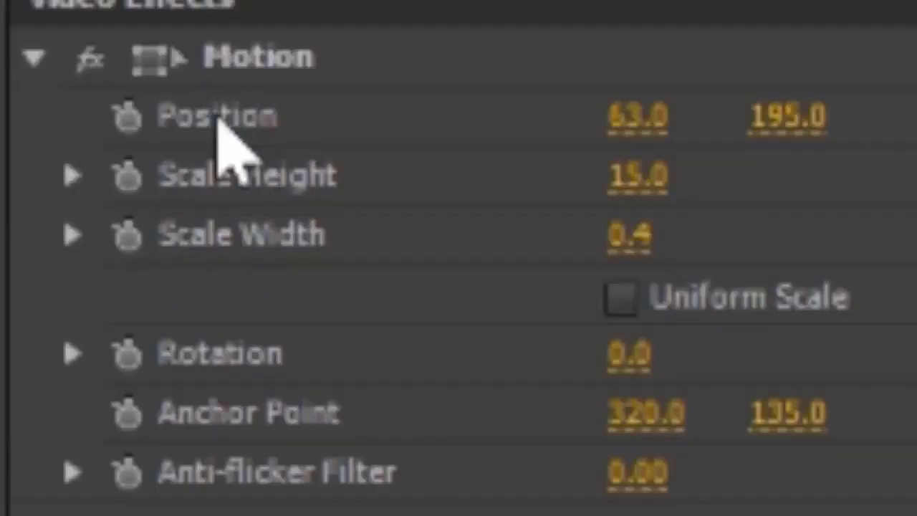
left_click(127, 116)
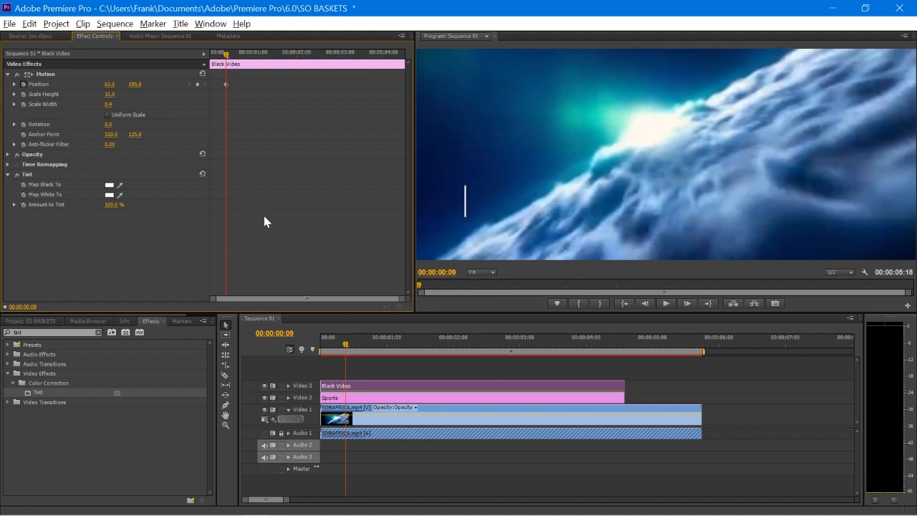
Keyframe the bar's position just past the title's last letter at 00:00:03:02 and play the sequence to check the motion.
left_click_drag(349, 350, 528, 366)
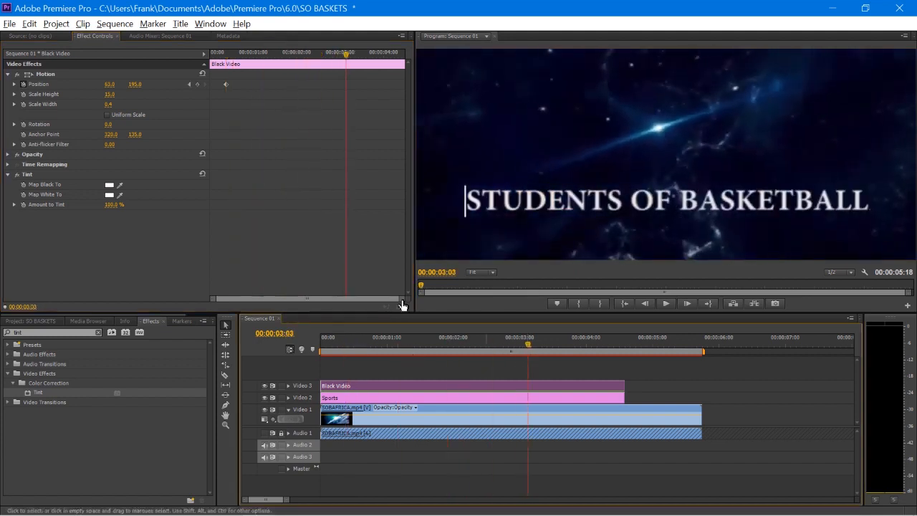
key("Left")
left_click_drag(109, 88, 529, 88)
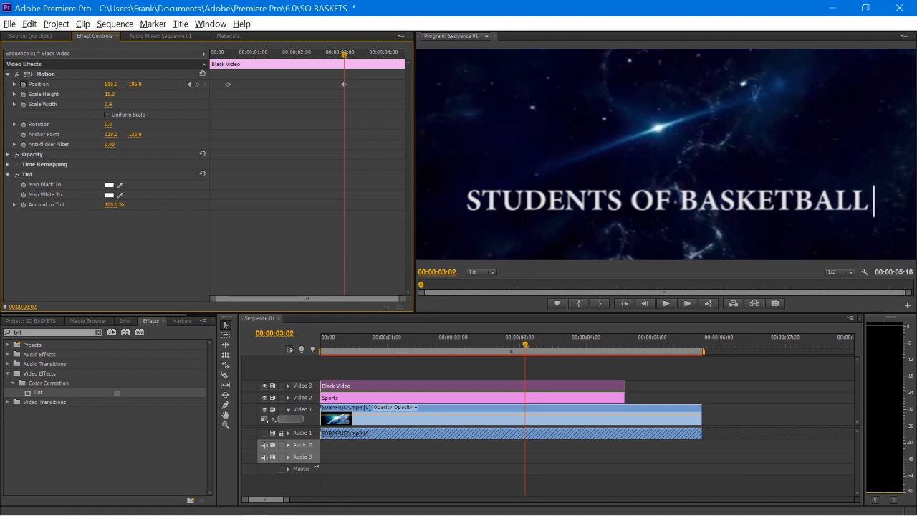
left_click_drag(345, 57, 265, 66)
key("space")
key("space")
key("space")
key("space")
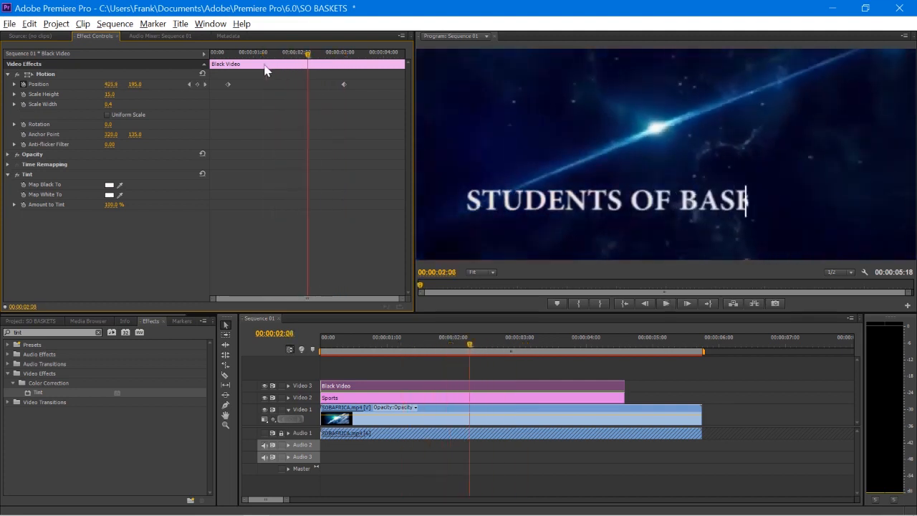
Retime the bar's position keyframes to follow the title's reveal, ending at about 00:00:03:08, with its vertical position at 193.
left_click_drag(345, 84, 341, 84)
left_click(224, 59)
key("space")
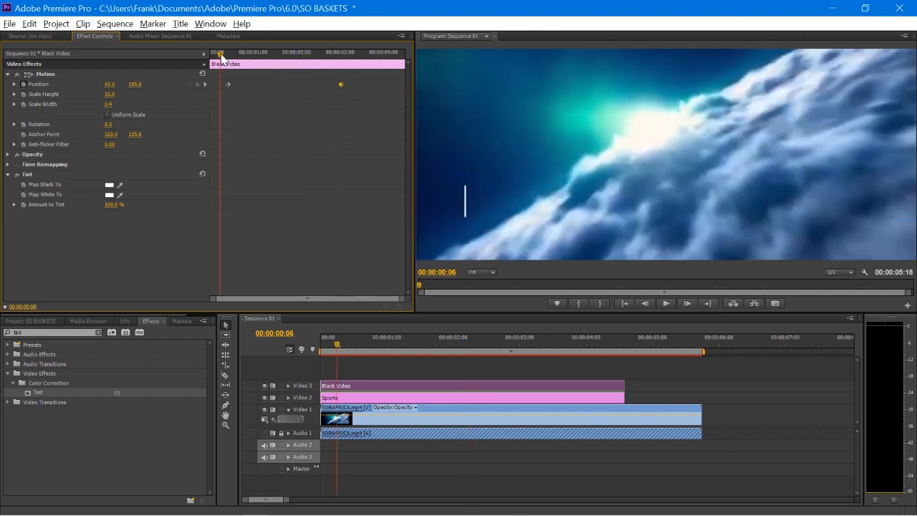
key("space")
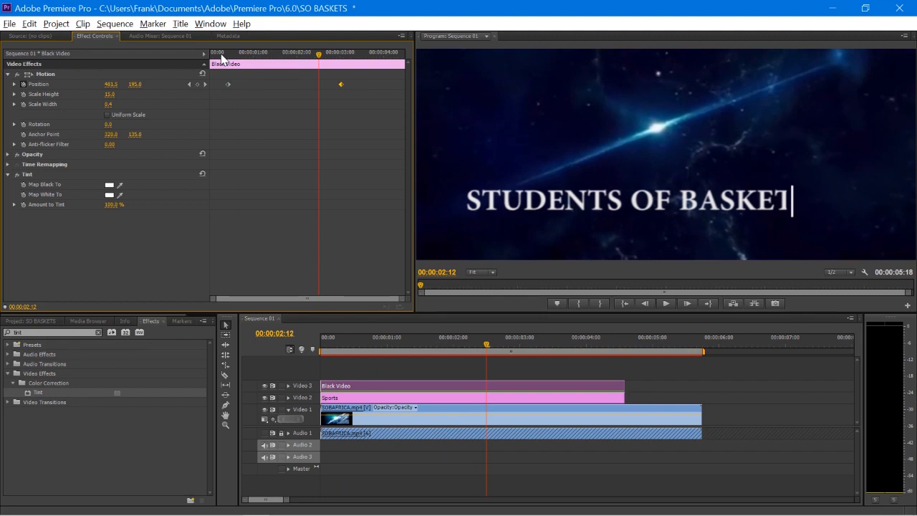
left_click_drag(321, 61, 335, 83)
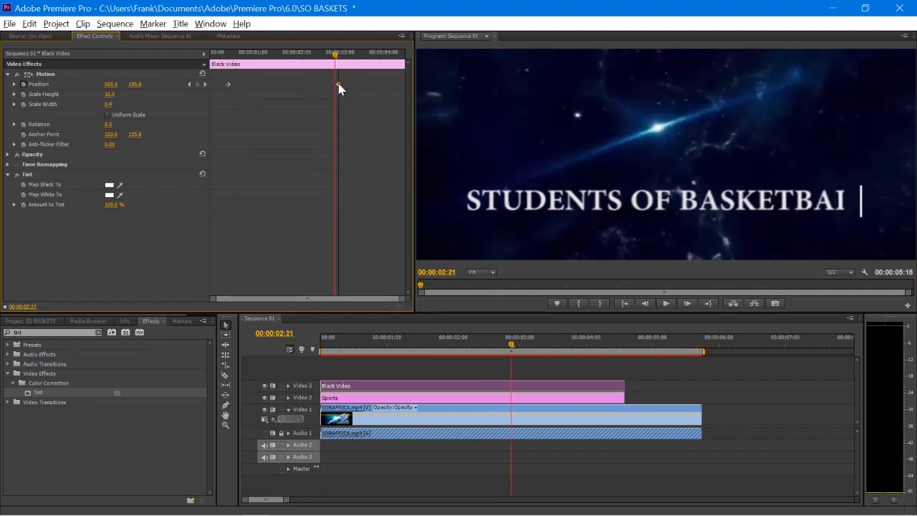
left_click(222, 55)
key("space")
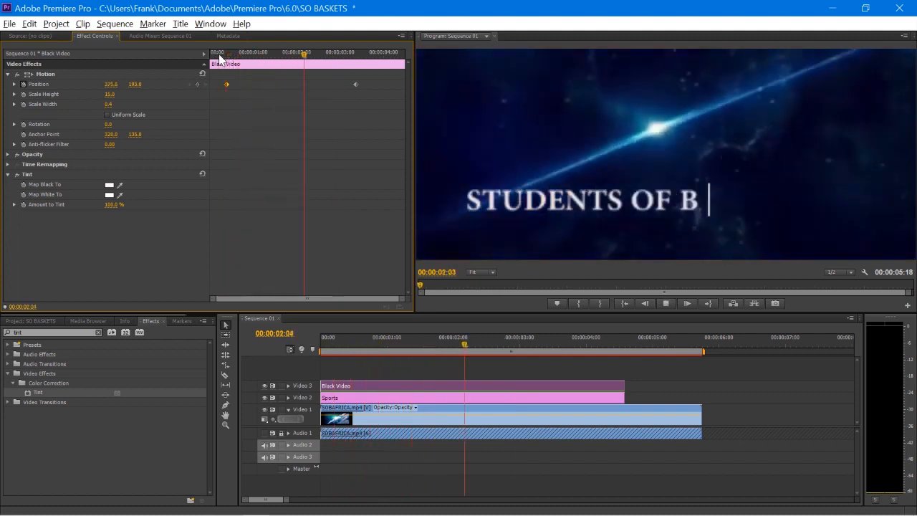
left_click(220, 55)
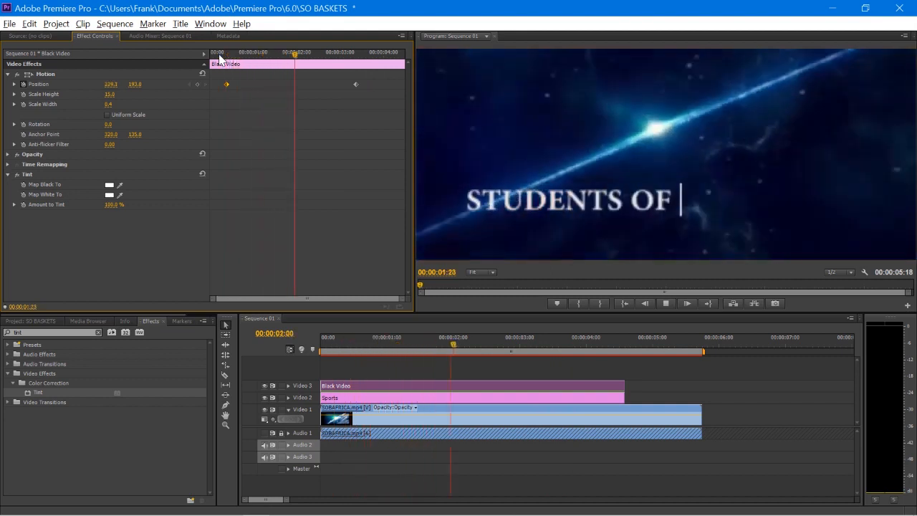
key("space")
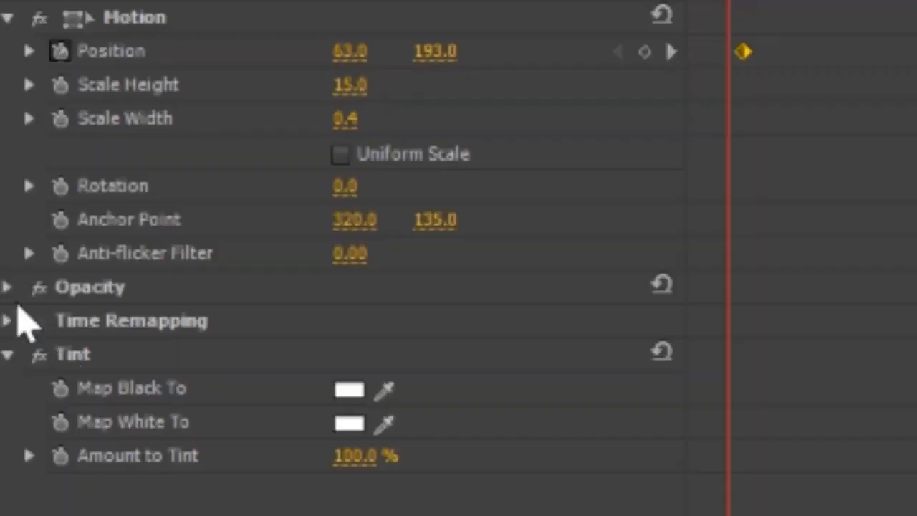
Keyframe the bar's opacity from 0% to 100% and back to 0% at 00:00:00:13 to make one blink.
left_click(7, 154)
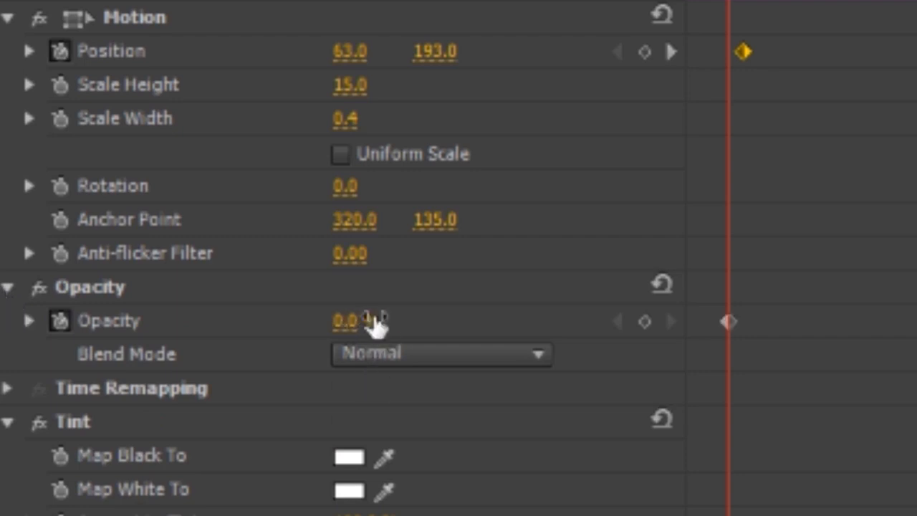
left_click_drag(729, 2, 748, 1)
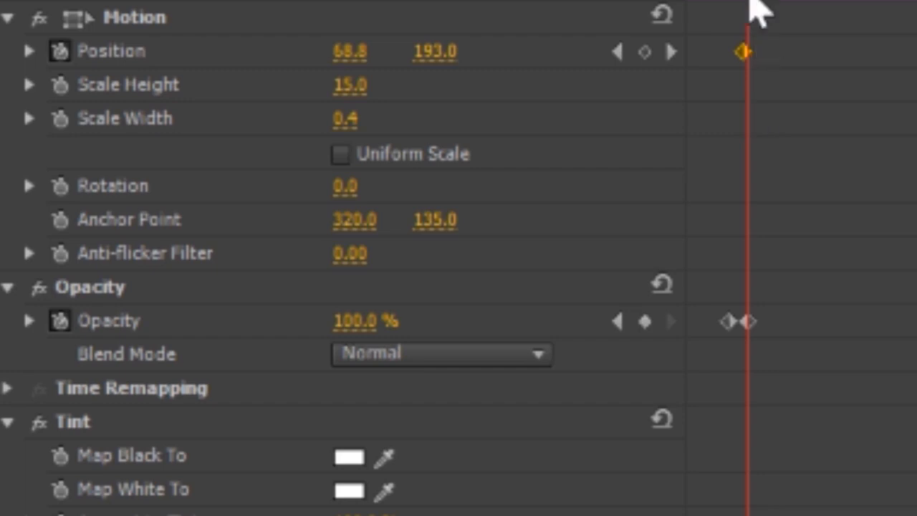
left_click_drag(748, 2, 766, 2)
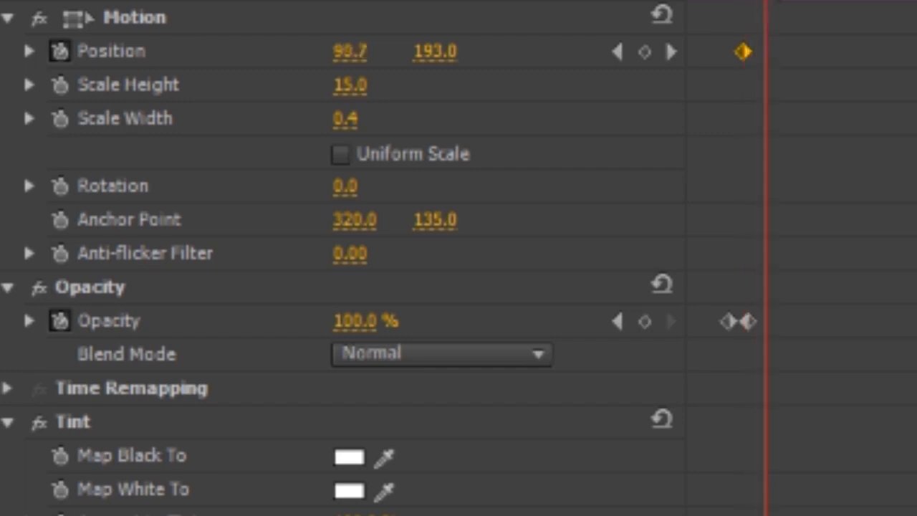
left_click_drag(355, 323, 316, 322)
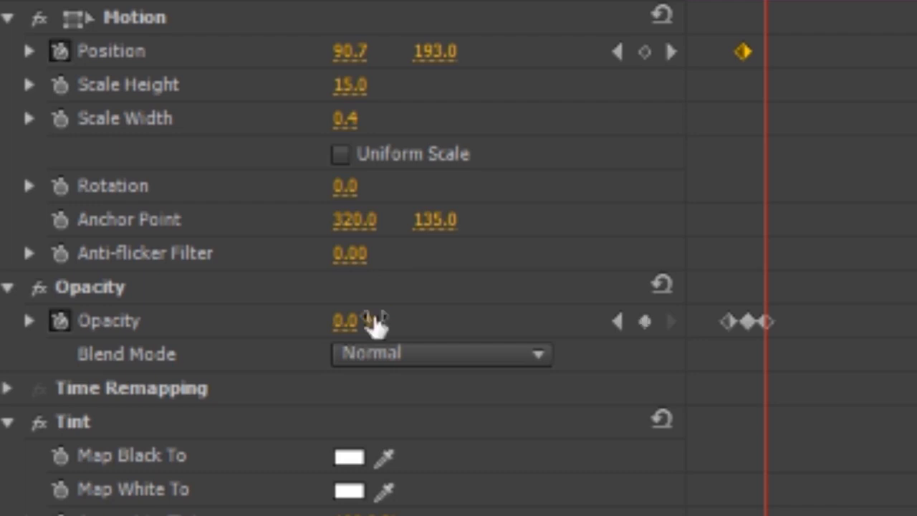
Copy the bar's three opacity keyframes and paste them repeatedly along the clip through 00:00:00:19.
left_click_drag(714, 312, 805, 375)
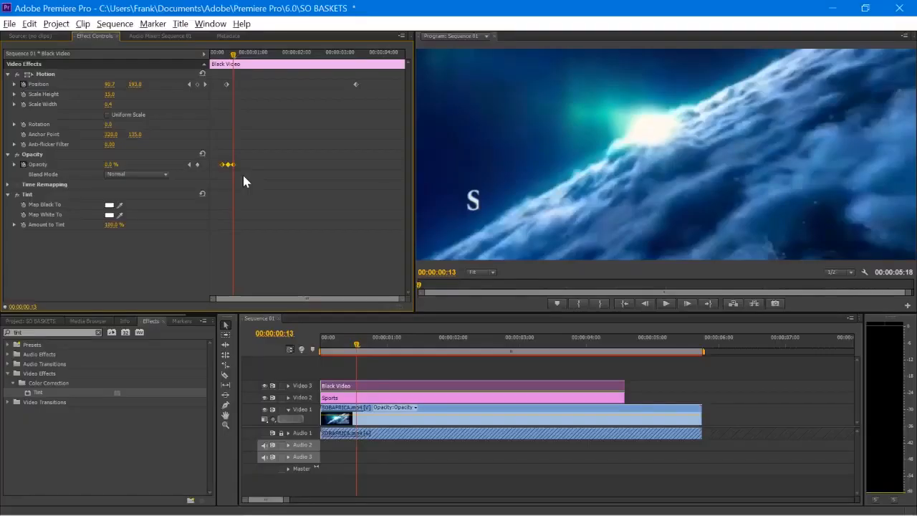
left_click(243, 181)
left_click_drag(216, 148, 253, 174)
key("ctrl+c")
left_click_drag(234, 56, 245, 59)
key("ctrl+v")
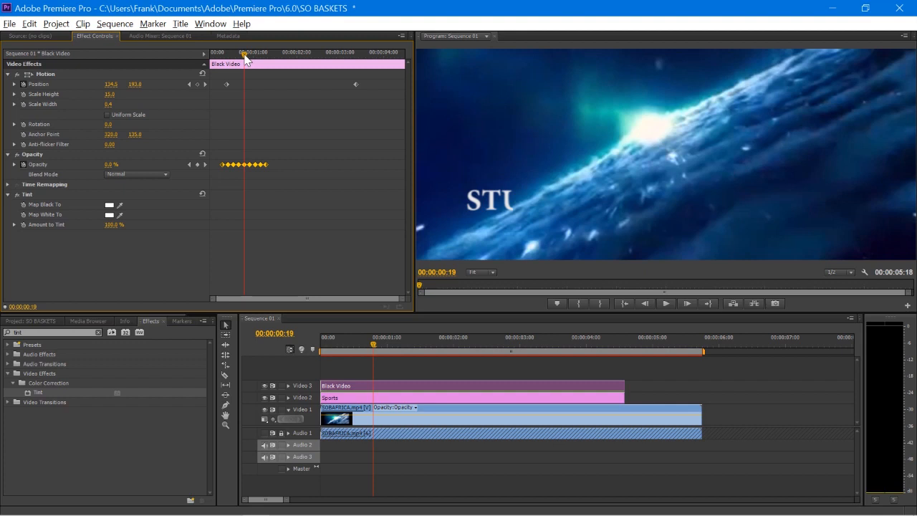
Repeat the opacity keyframes through the end of the Black Video clip and play the sequence from the start.
left_click_drag(245, 59, 265, 58)
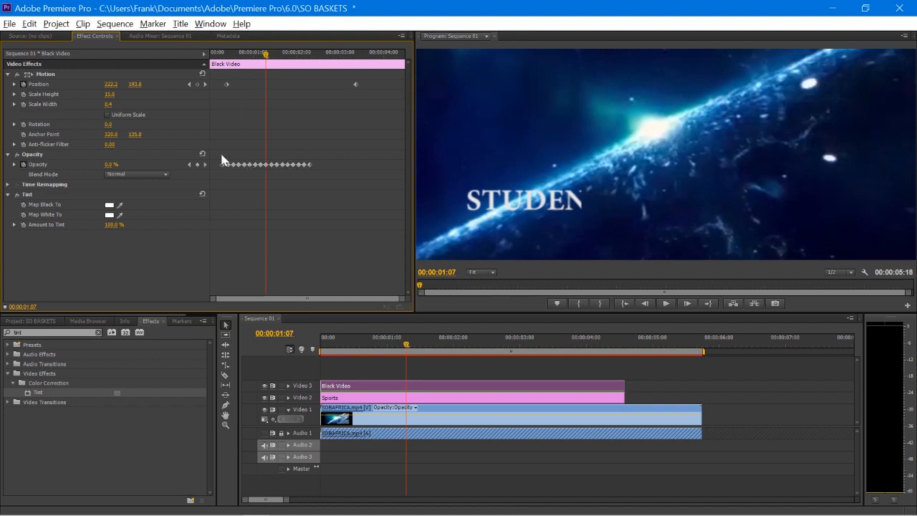
left_click_drag(327, 200, 327, 200)
left_click_drag(294, 55, 398, 85)
key("ctrl+v")
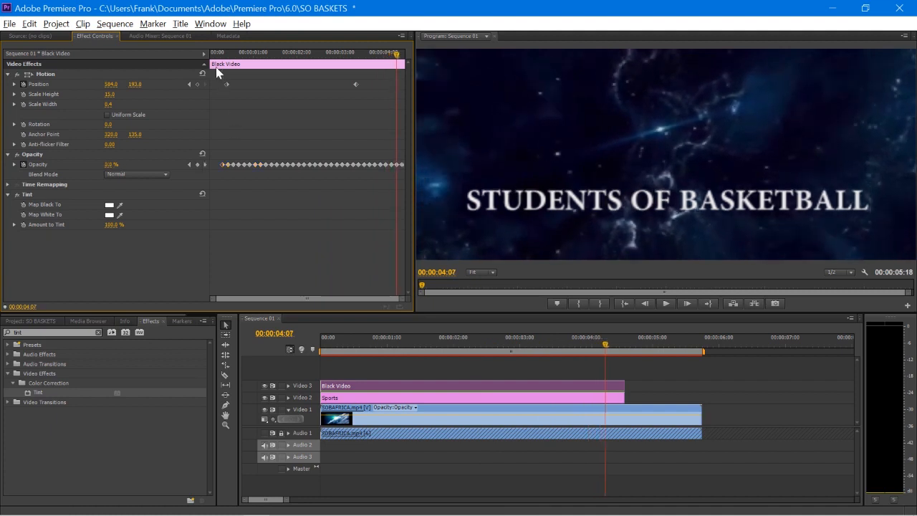
key("Home")
key("space")
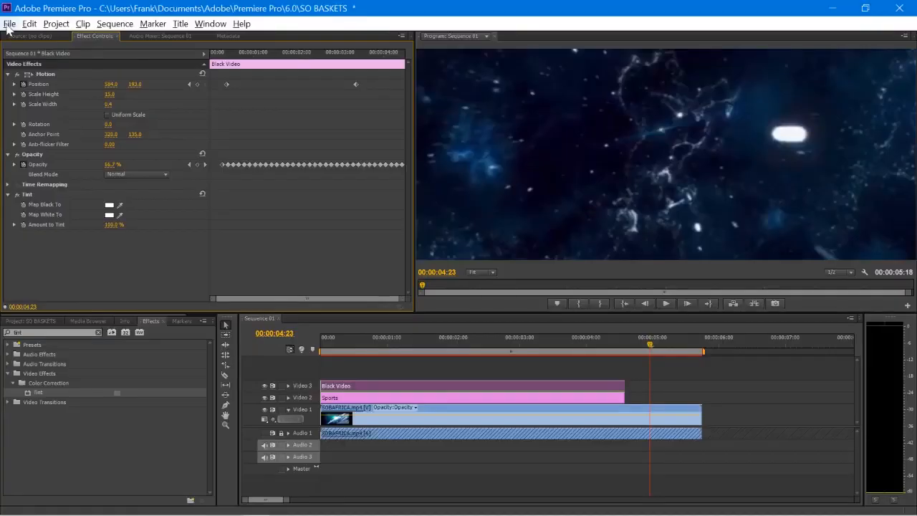
Import Typwrt.mp4 from the Captures folder and show the project's media.
left_click(9, 24)
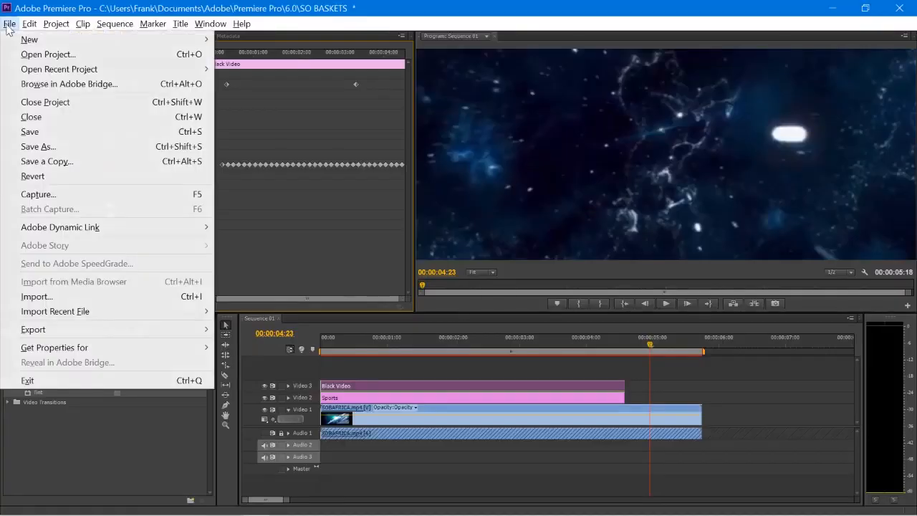
left_click(35, 297)
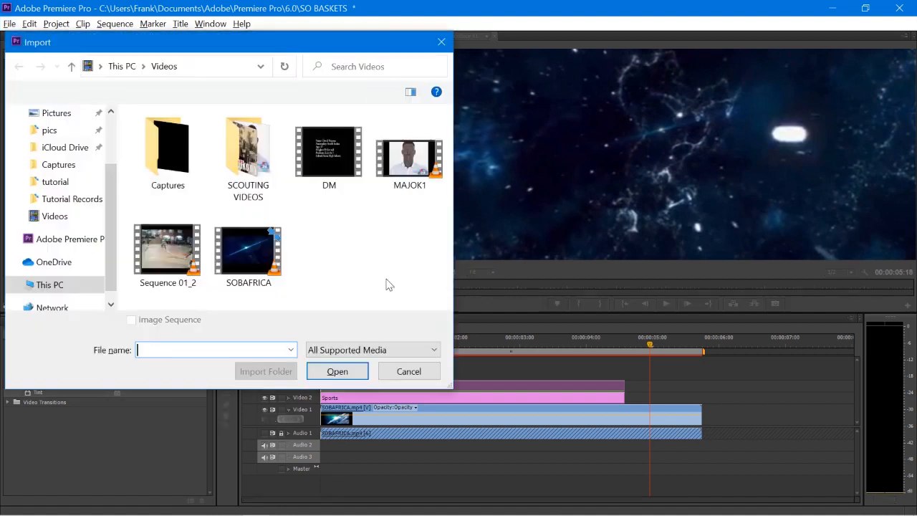
double_click(168, 147)
double_click(170, 159)
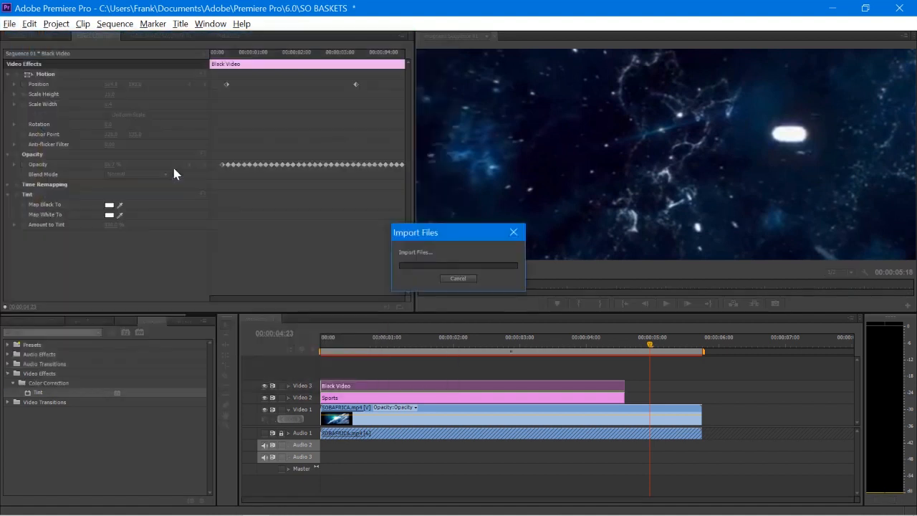
left_click(50, 323)
Place Typwrt.mp4 after the background clip on Video 2 and Audio 2, unlink it, and delete its video part.
left_click_drag(171, 435, 753, 395)
left_click(754, 396)
right_click(753, 395)
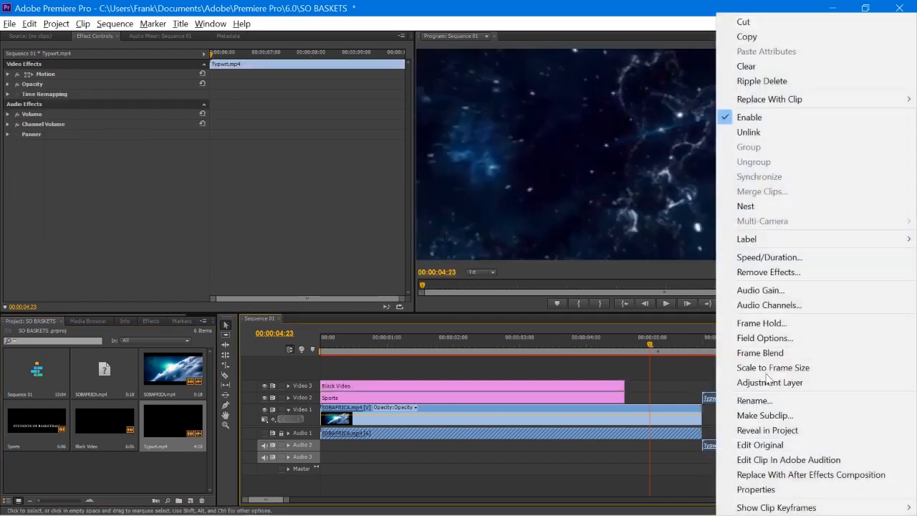
left_click(749, 133)
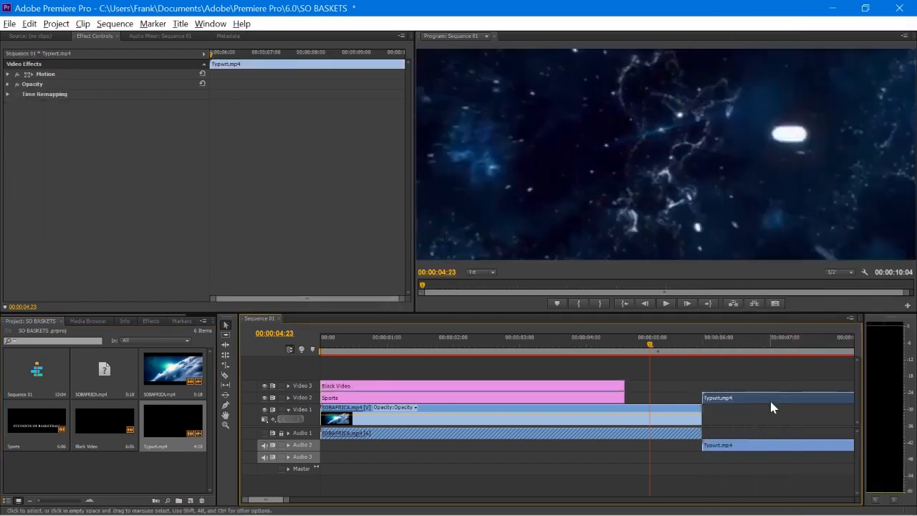
key("Delete")
Fit the Typwrt.mp4 audio under the title's typing on Audio 2, ending at 00:00:03:11, and play the sequence from the start.
left_click_drag(771, 440, 567, 444)
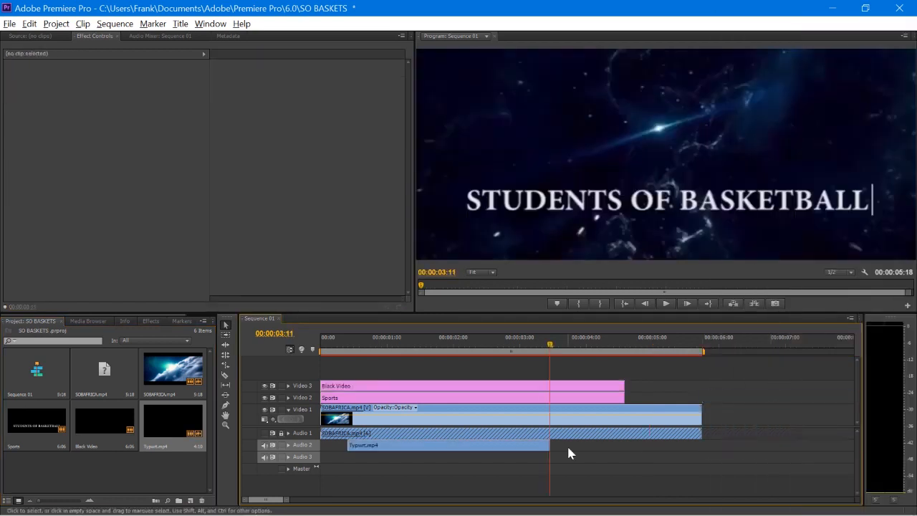
left_click(322, 348)
key("space")
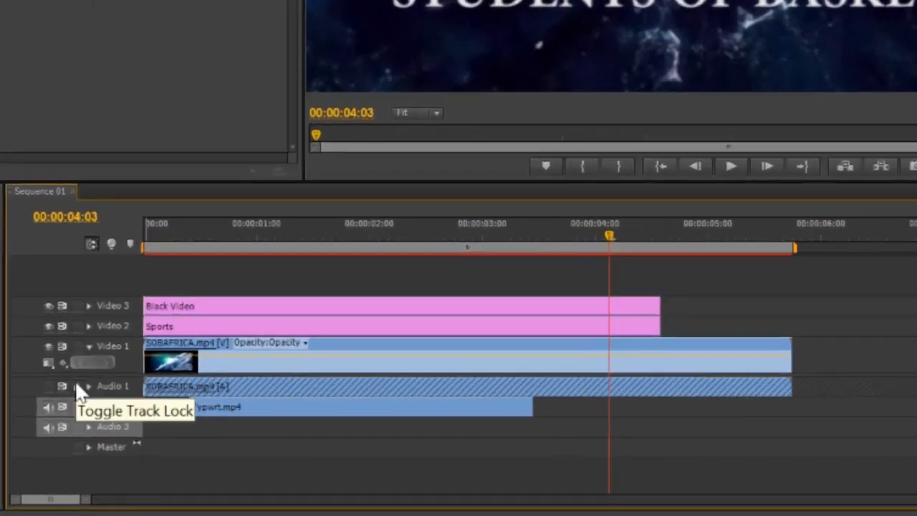
Unlock and unmute Audio 1, lower the SOBAFRICA.mp4 audio level to about -8 dB, and play the sequence from the start.
left_click(79, 388)
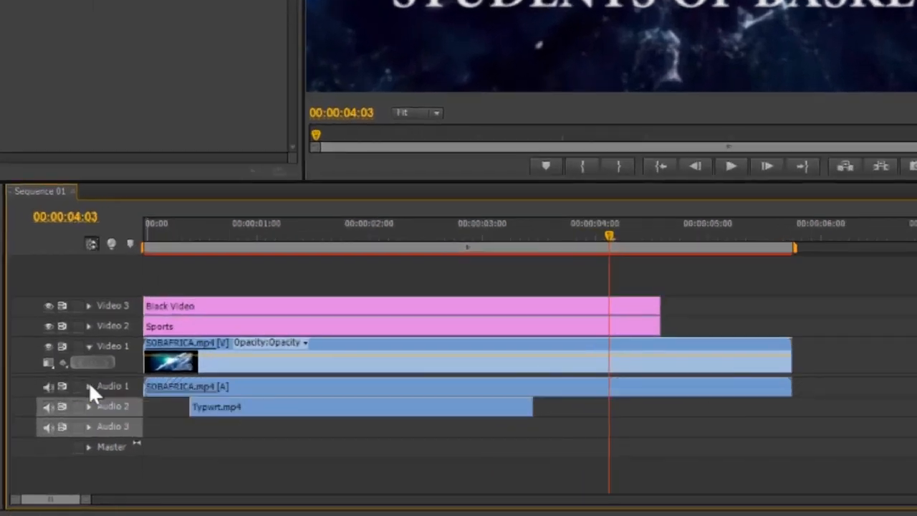
left_click(89, 387)
left_click_drag(232, 403, 236, 412)
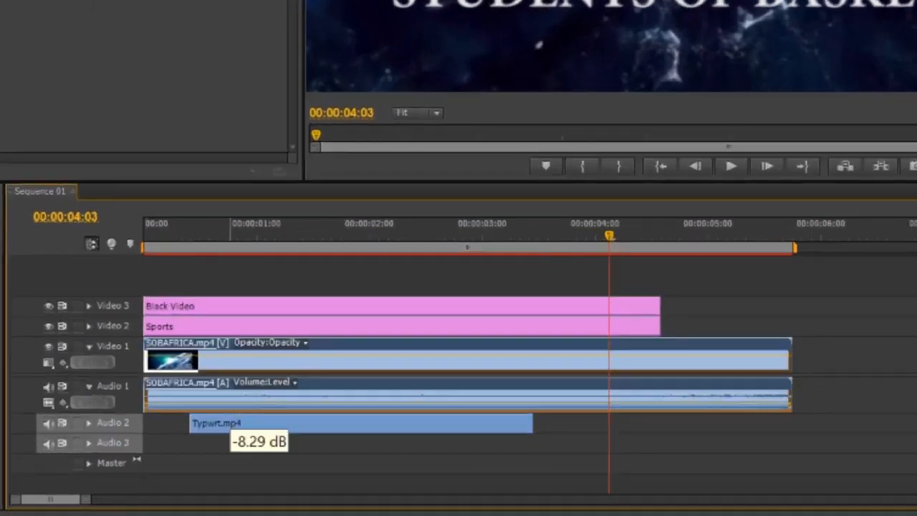
left_click(149, 240)
key("space")
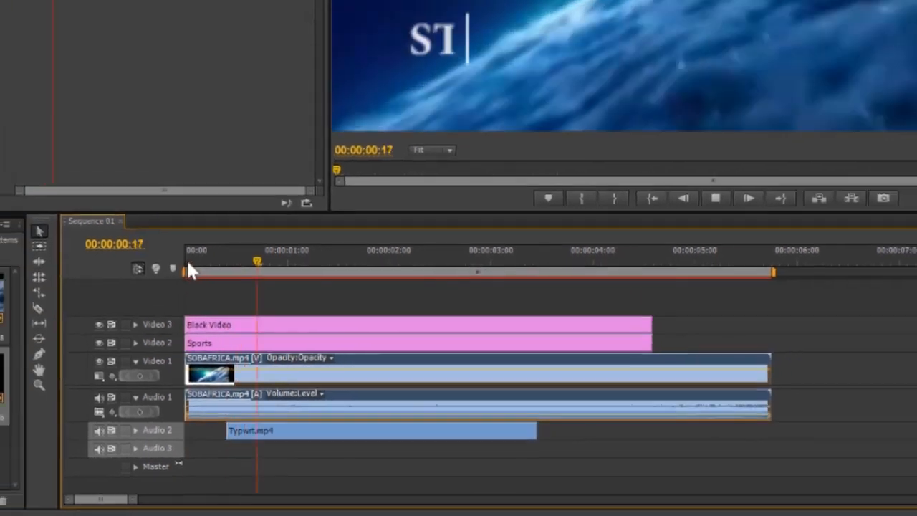